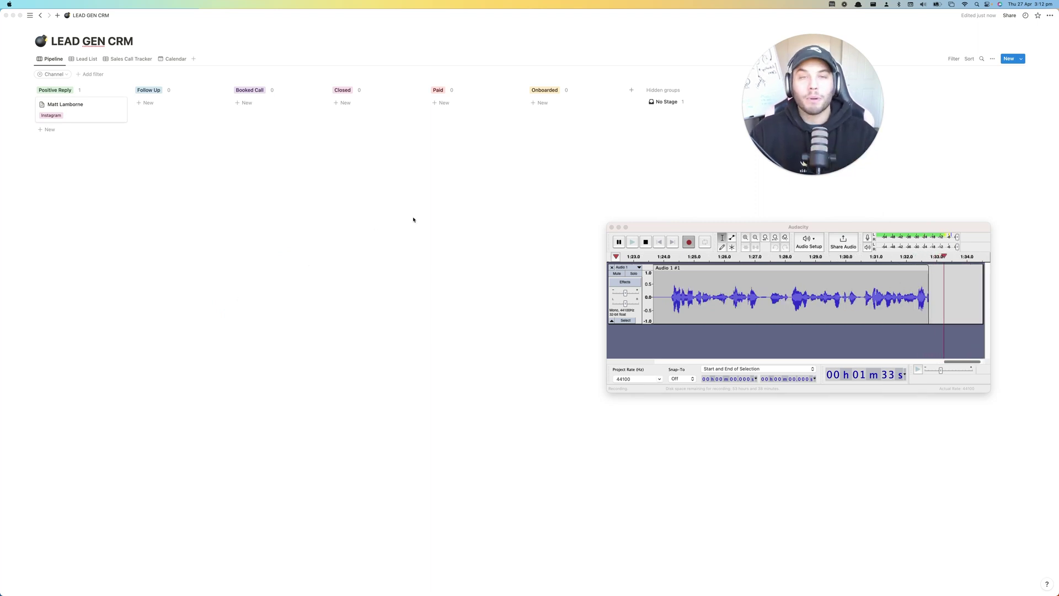
- Look through the CRM's Lead List, Sales Call Tracker and Calendar views, ending on Pipeline
left_click_drag(820, 95, 672, 68)
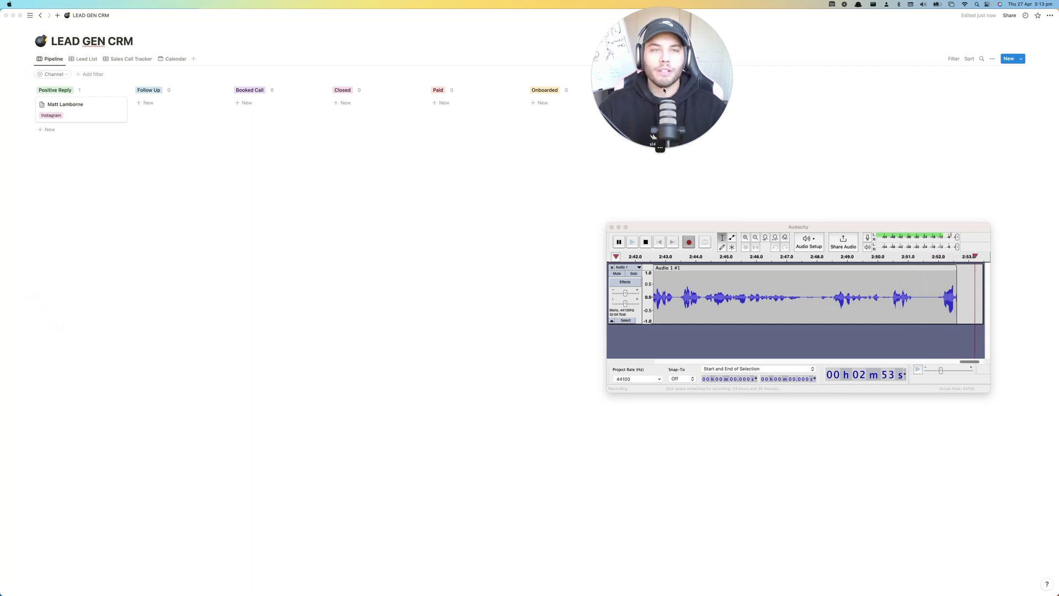
left_click_drag(664, 90, 841, 123)
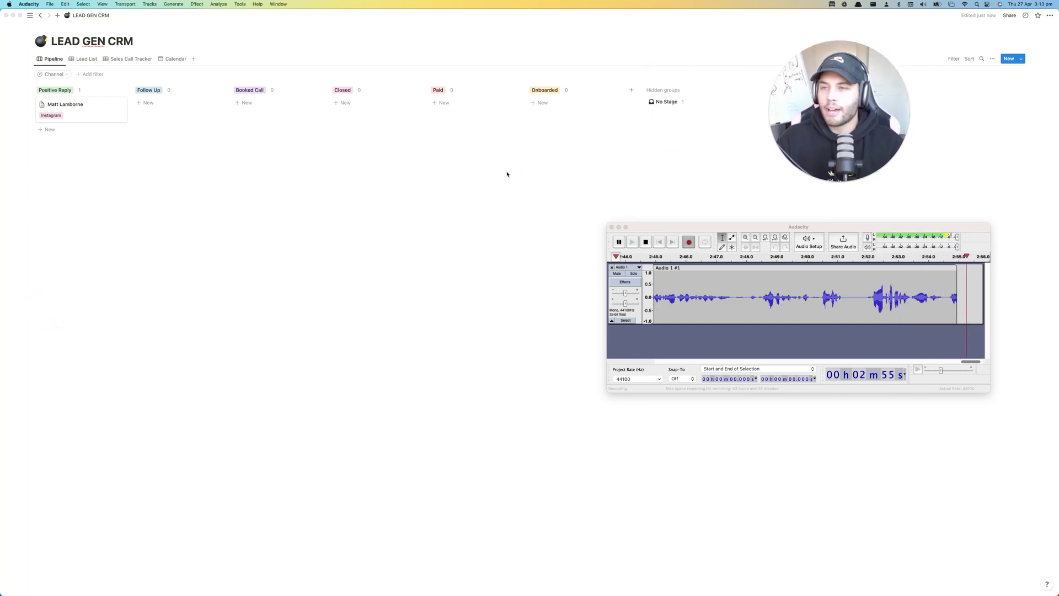
left_click(81, 59)
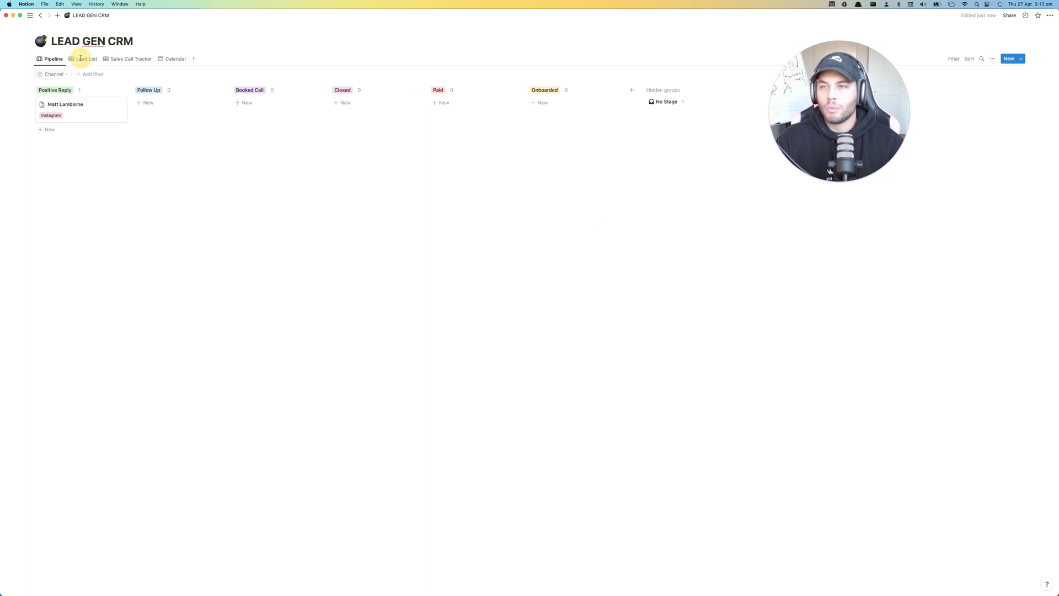
left_click(81, 59)
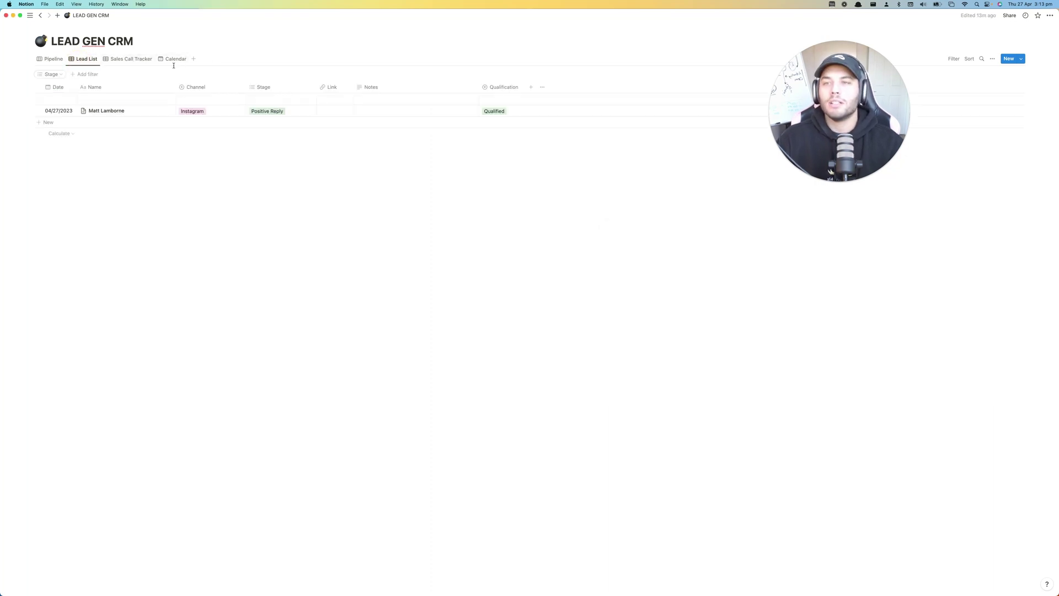
key("ctrl+Up")
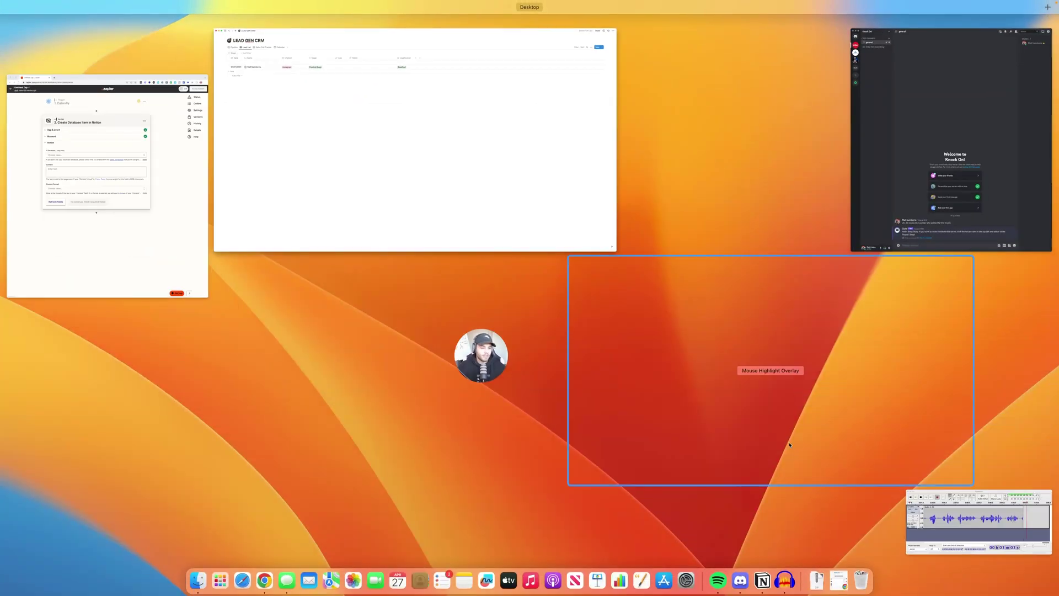
left_click(457, 154)
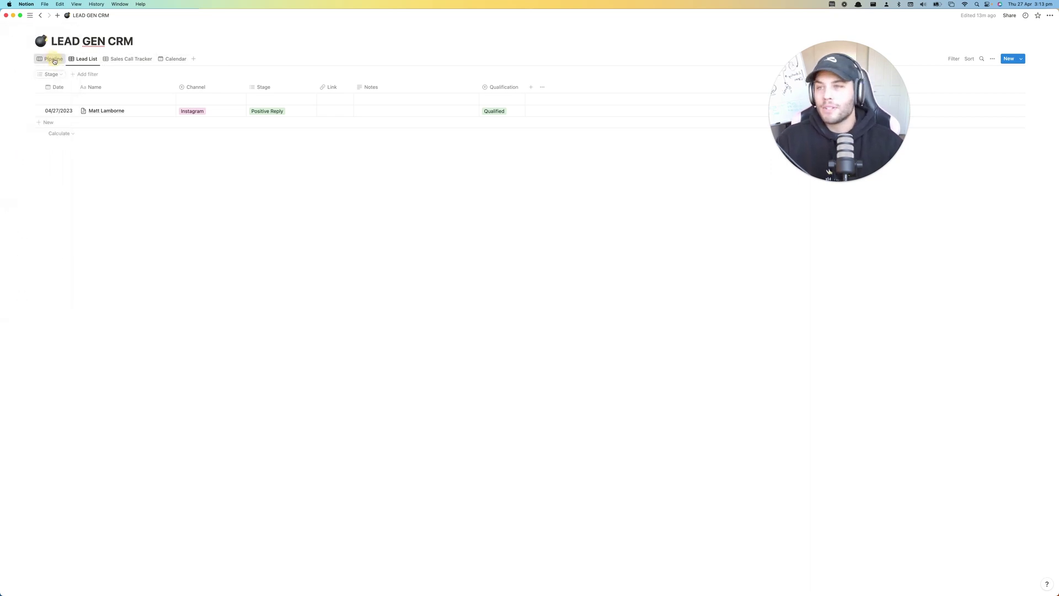
left_click(54, 59)
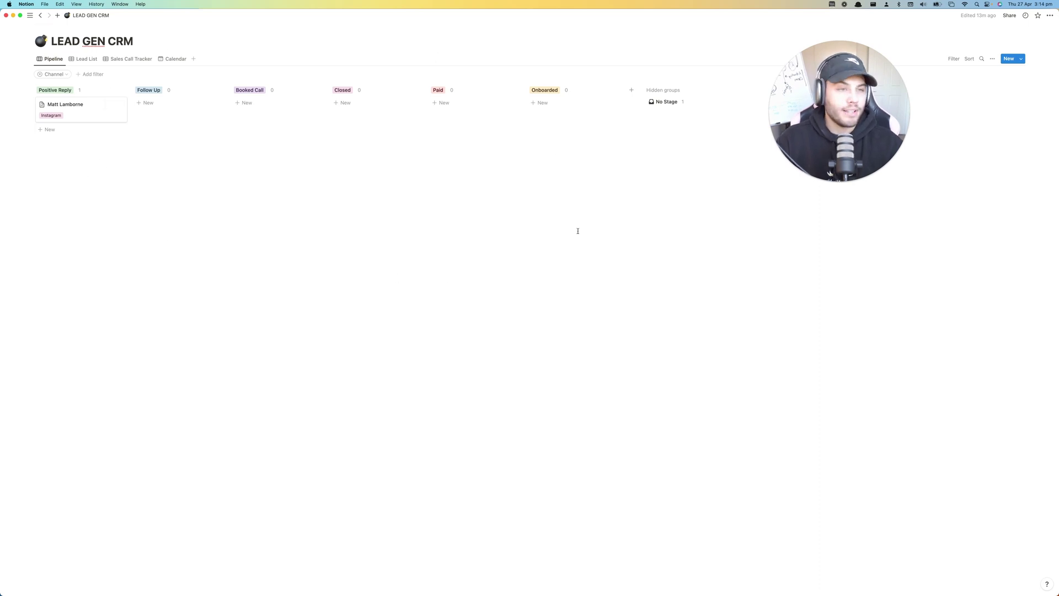
left_click(86, 61)
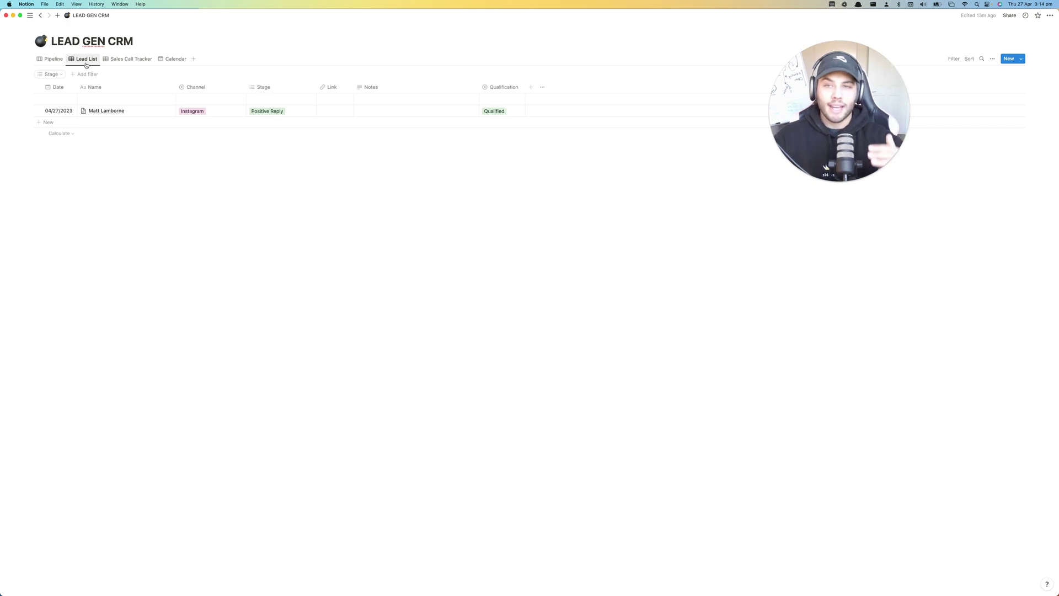
left_click(131, 59)
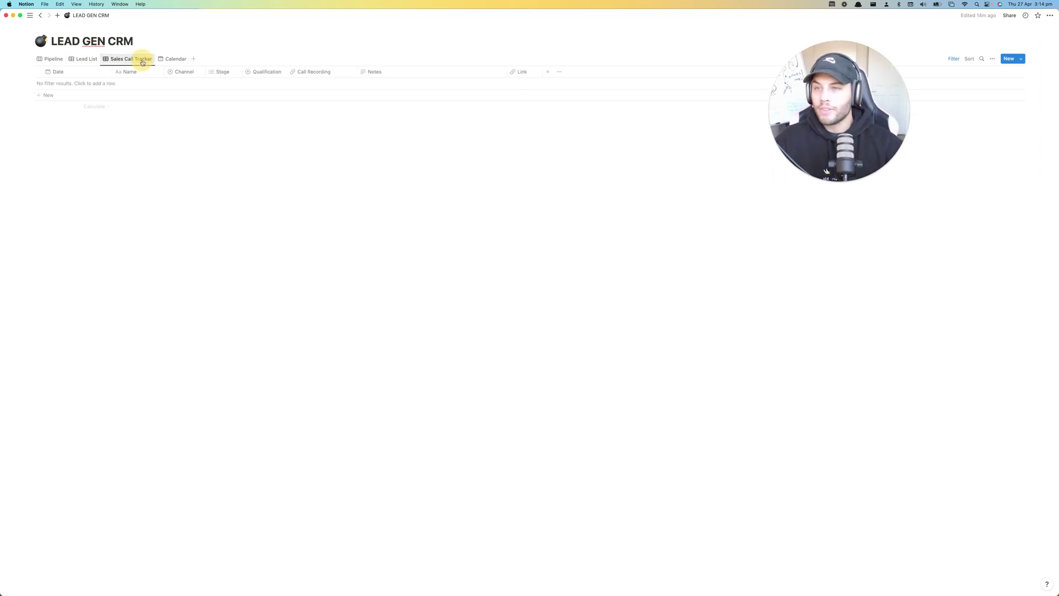
left_click(176, 59)
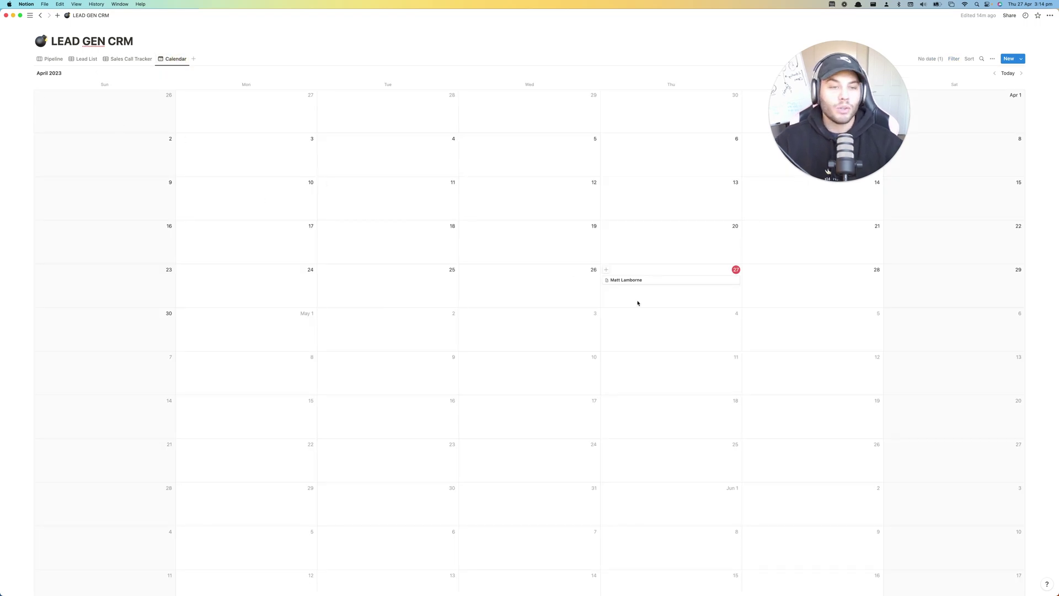
left_click(52, 59)
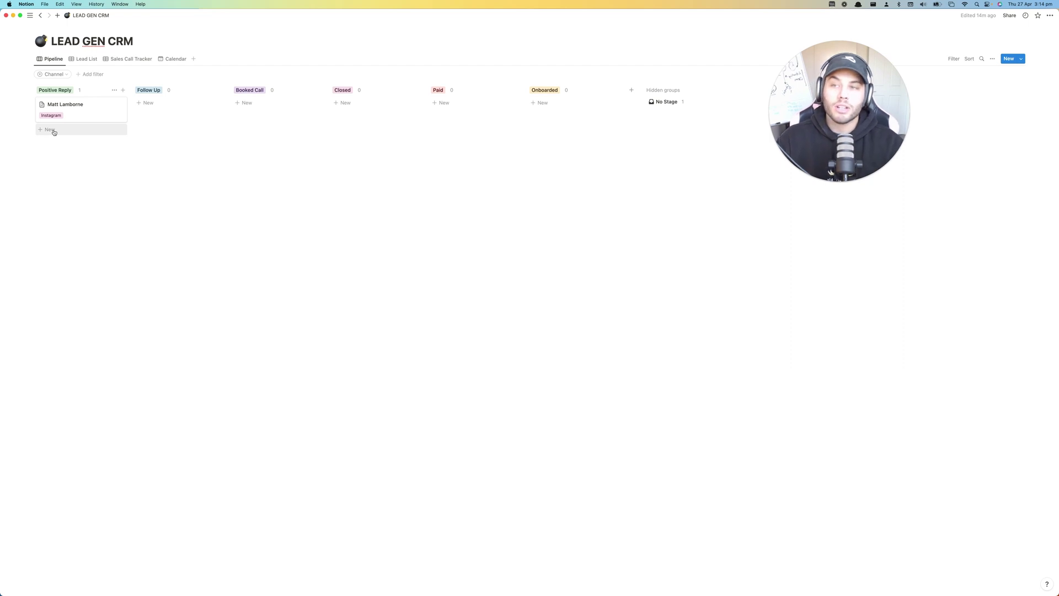
- Add a new card under Positive Reply with the lead's full name
left_click(54, 130)
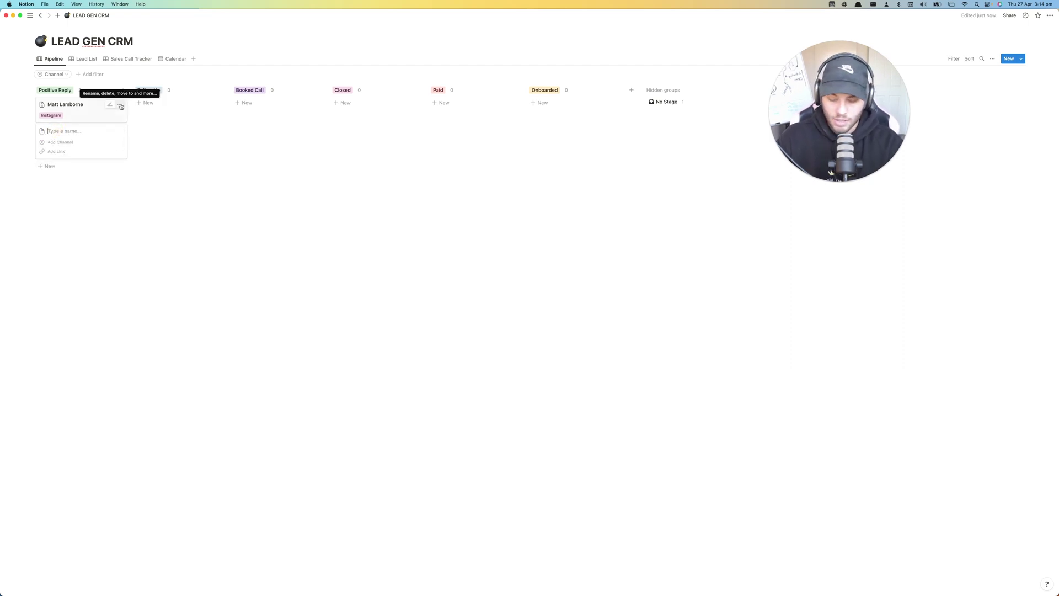
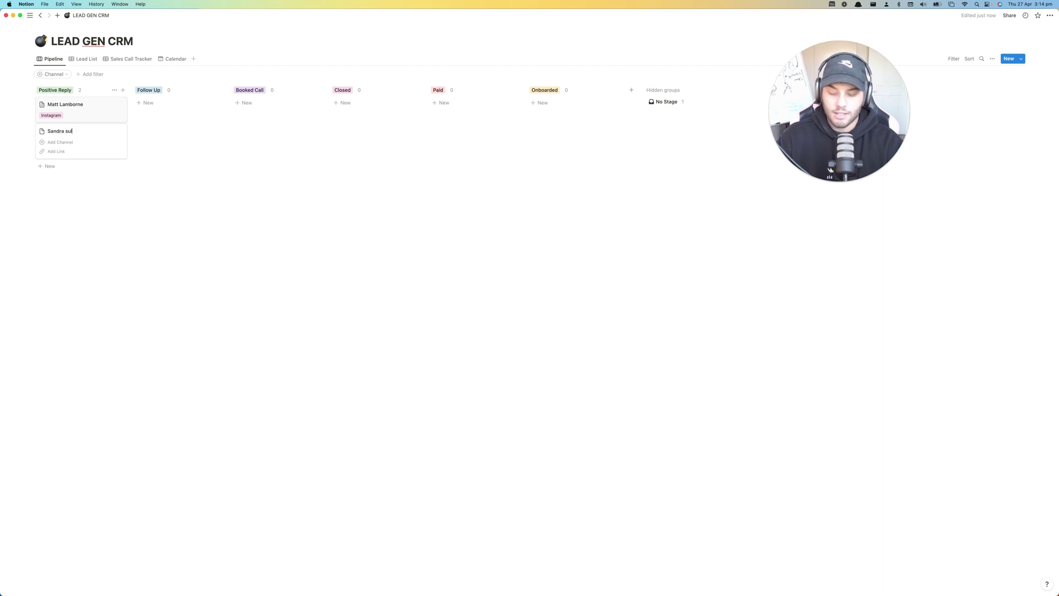
double_click(71, 131)
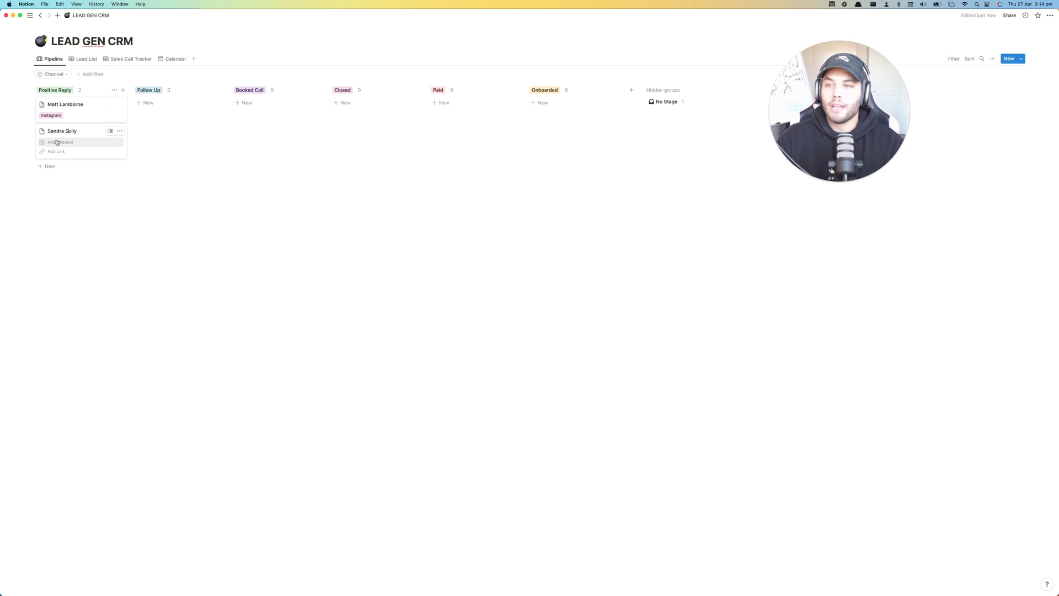
- Set the lead's channel to Facebook and add her Facebook profile link
left_click(57, 142)
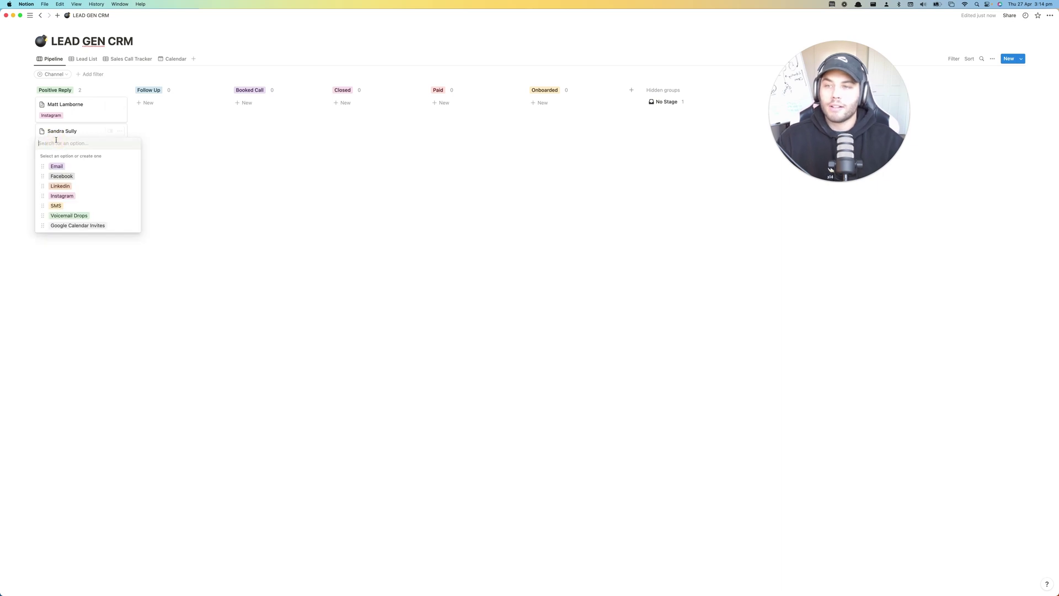
left_click(62, 176)
left_click(55, 152)
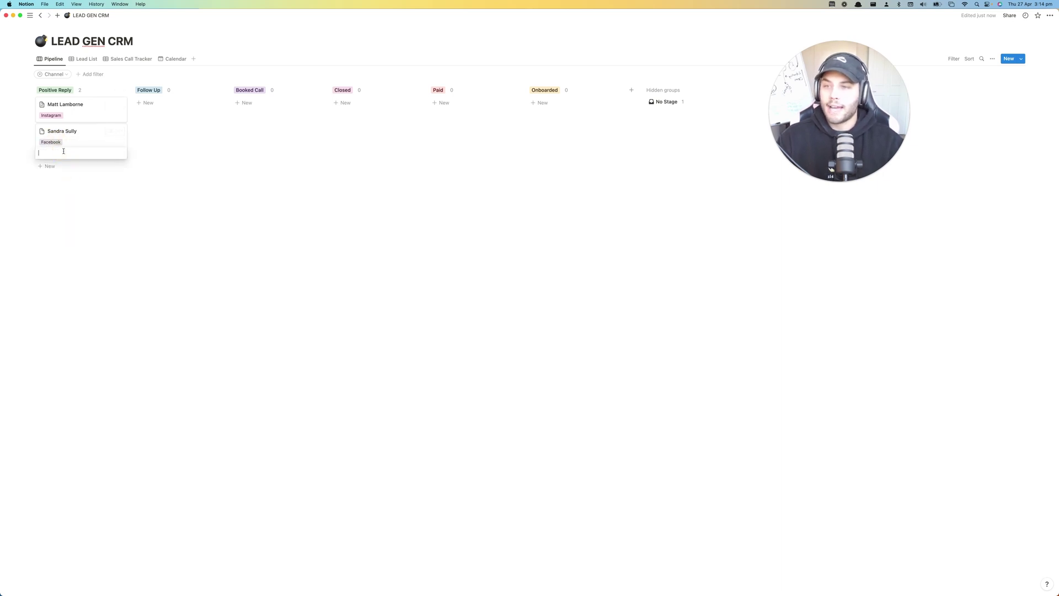
left_click(65, 151)
type("www.")
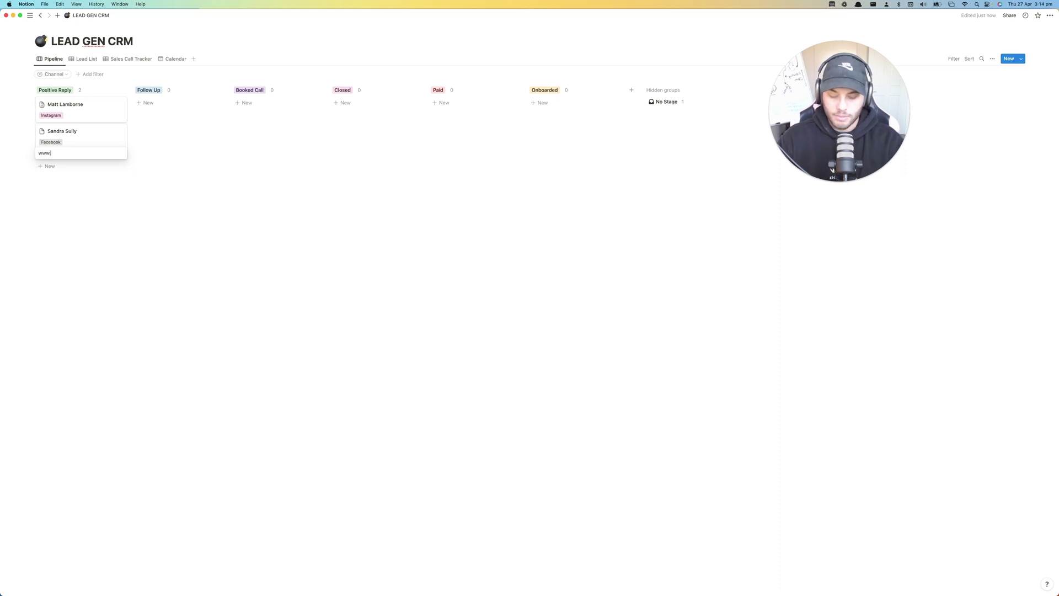
type("facebook.c")
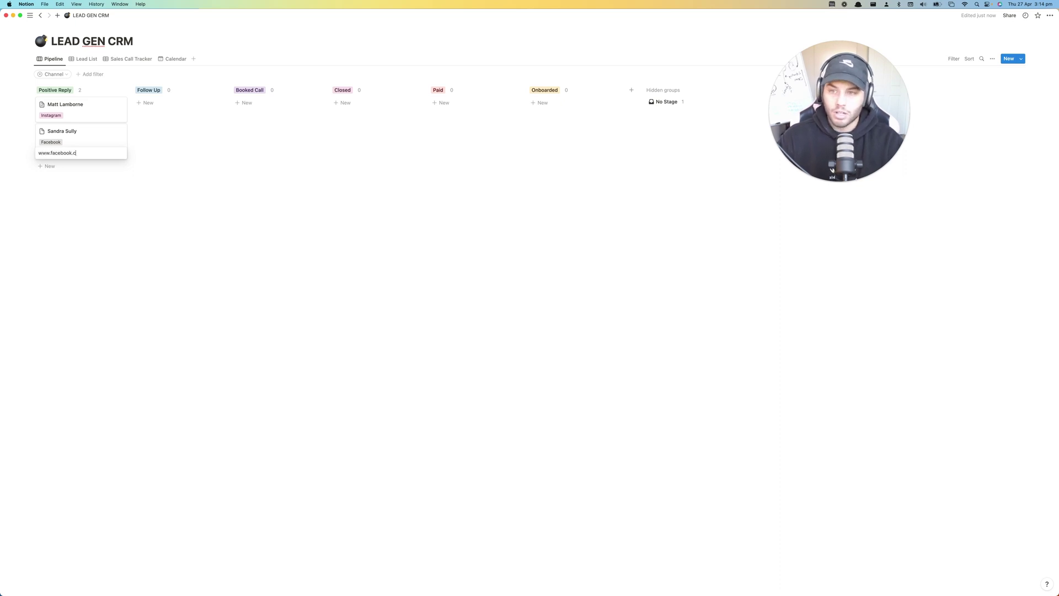
type("om/sand")
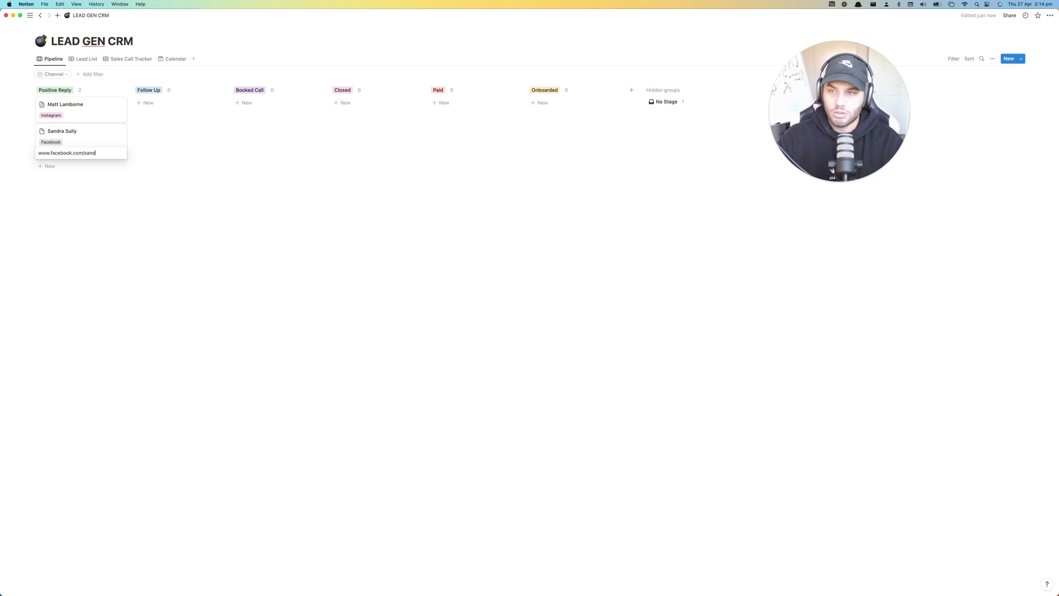
type("ra")
left_click(77, 196)
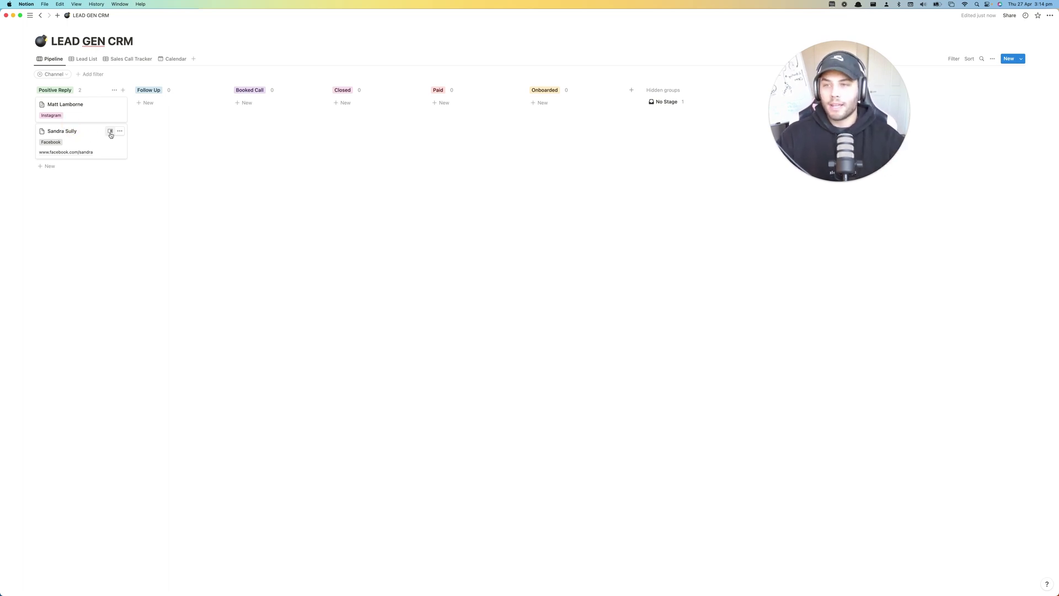
left_click(88, 140)
- Open the new lead's card as its own page in a new tab
left_click(120, 131)
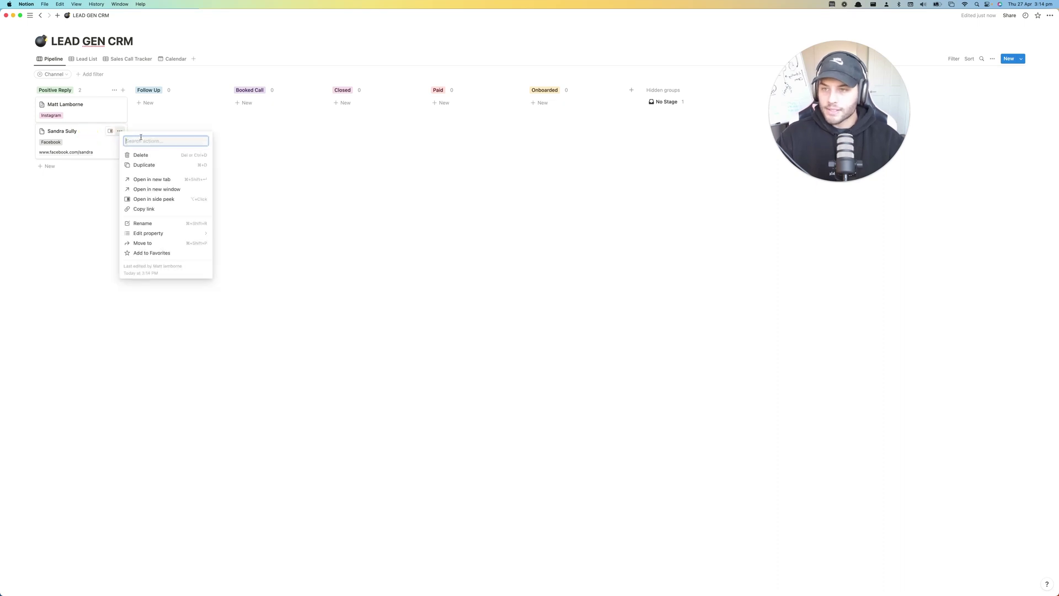
left_click(148, 179)
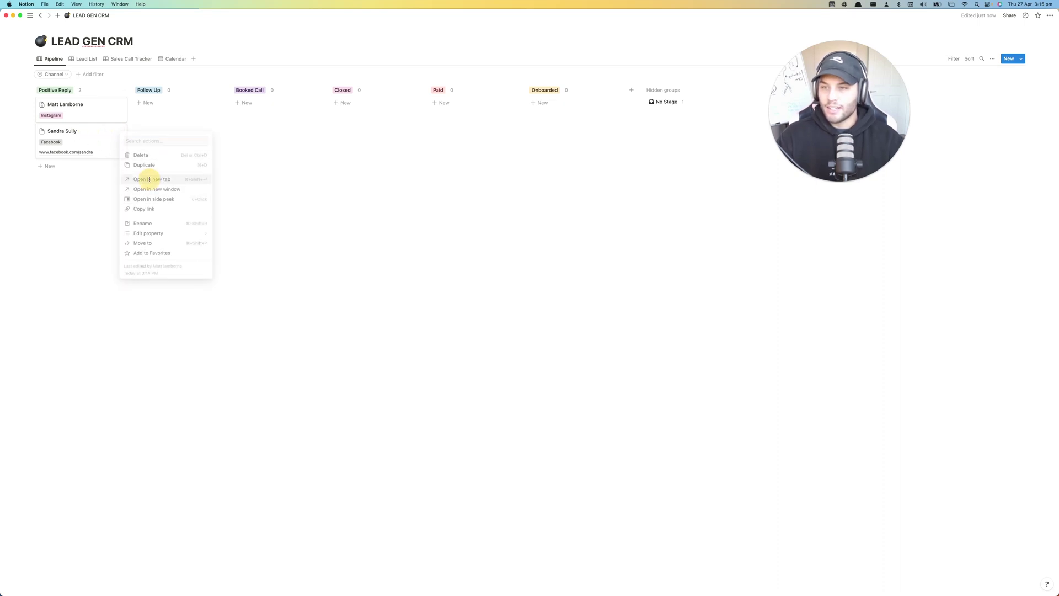
left_click(155, 15)
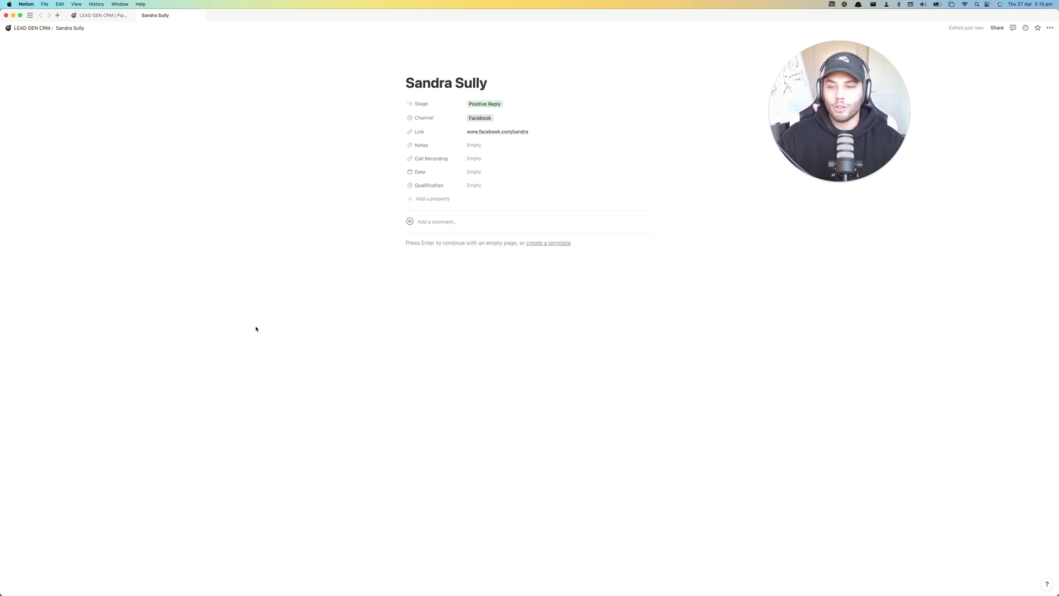
left_click_drag(236, 267, 232, 276)
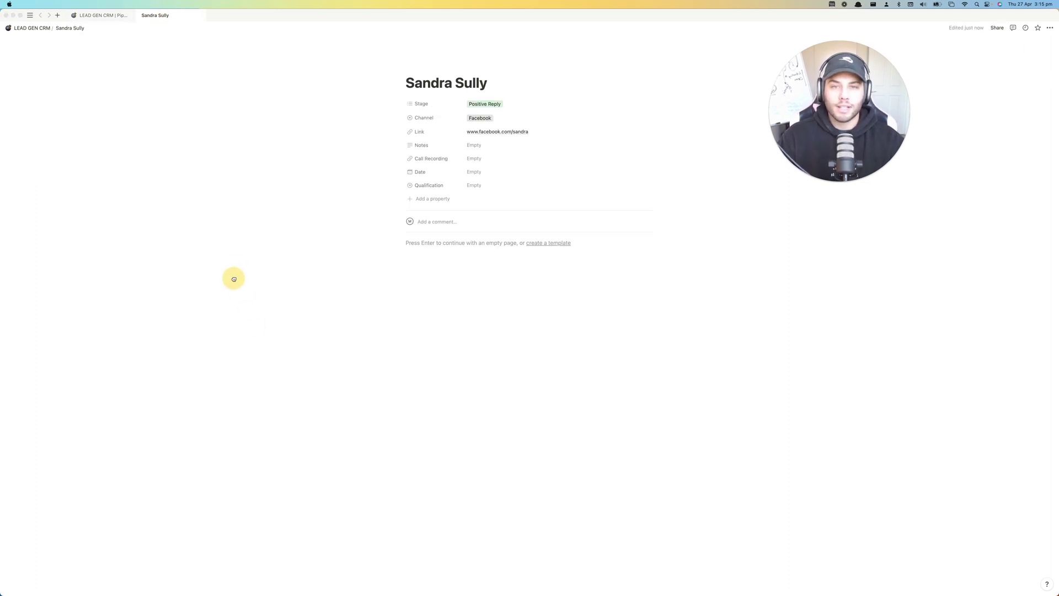
- Fill Notes with: has two kids, wants to get in shape to keep up with them
left_click(482, 146)
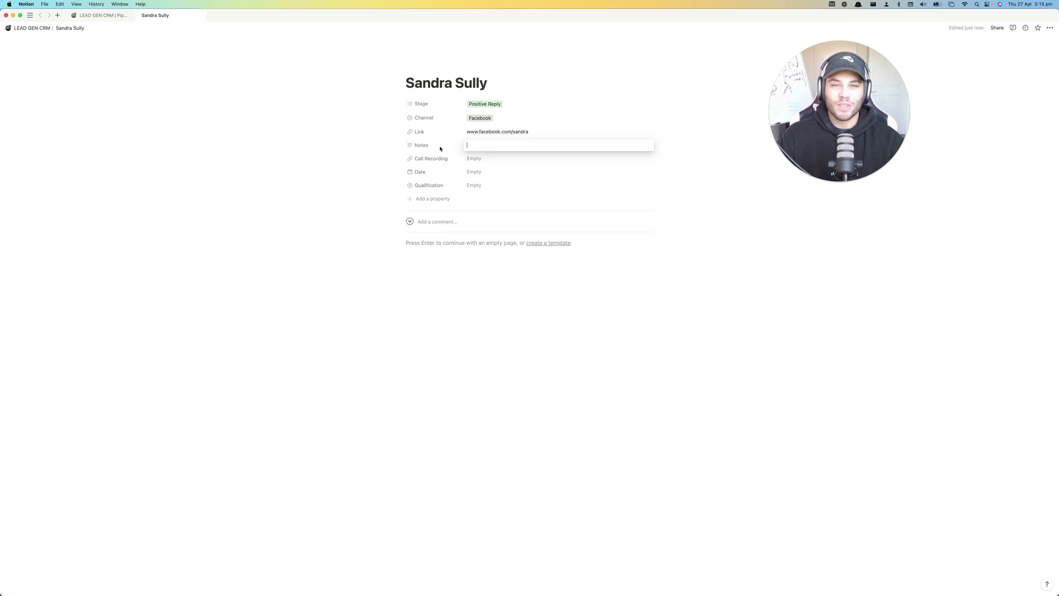
left_click(489, 145)
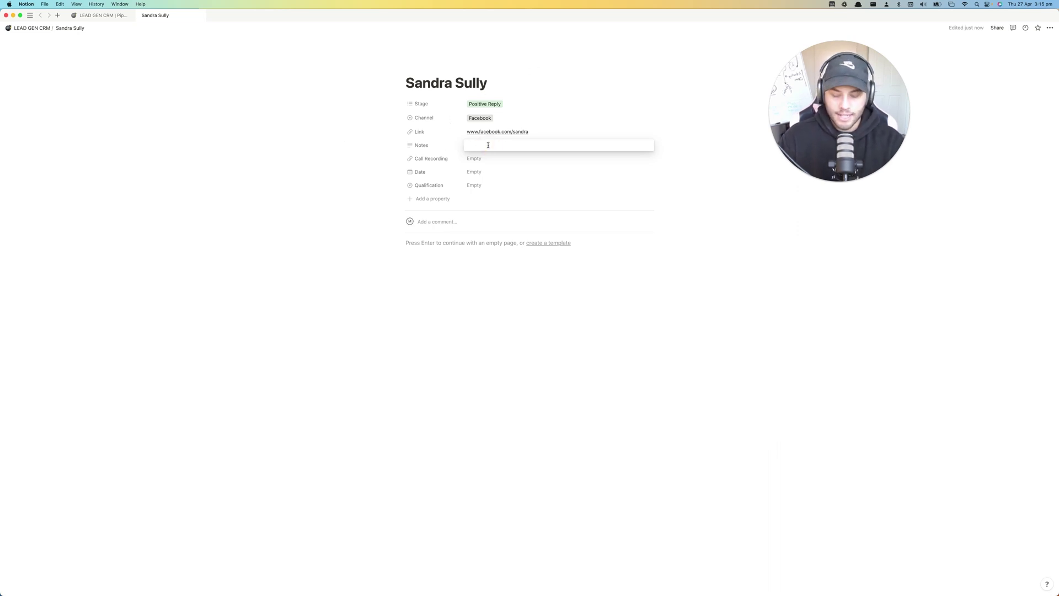
type("Sandra has ")
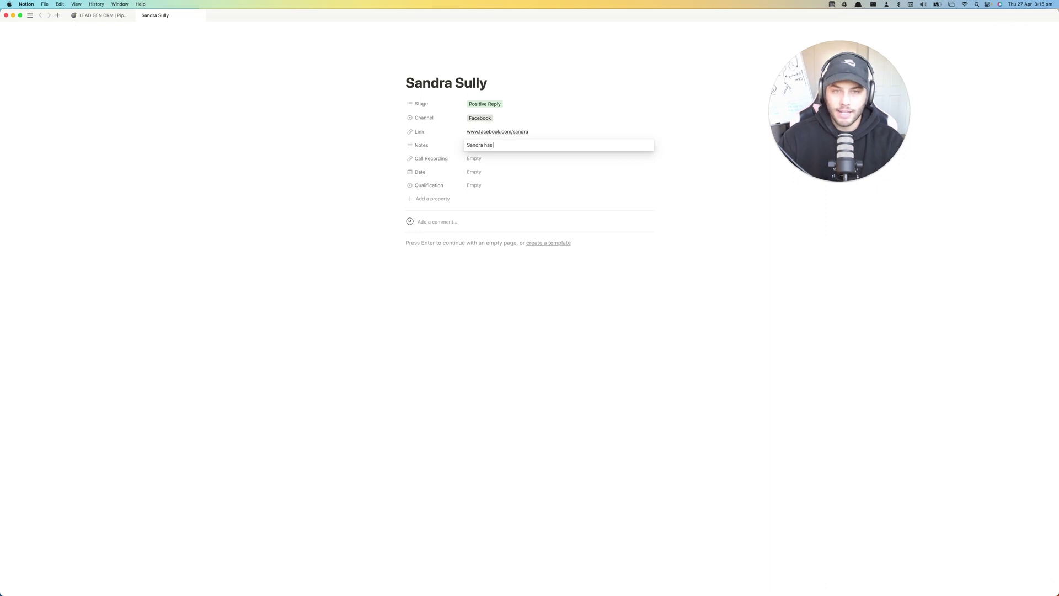
type("two kids, wan")
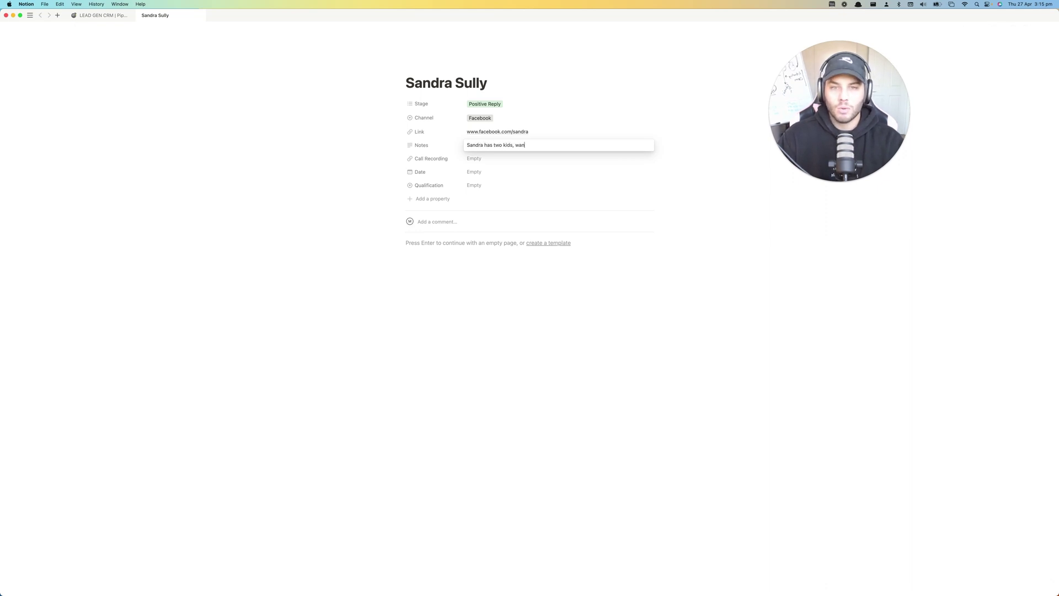
type("ts to get in sh")
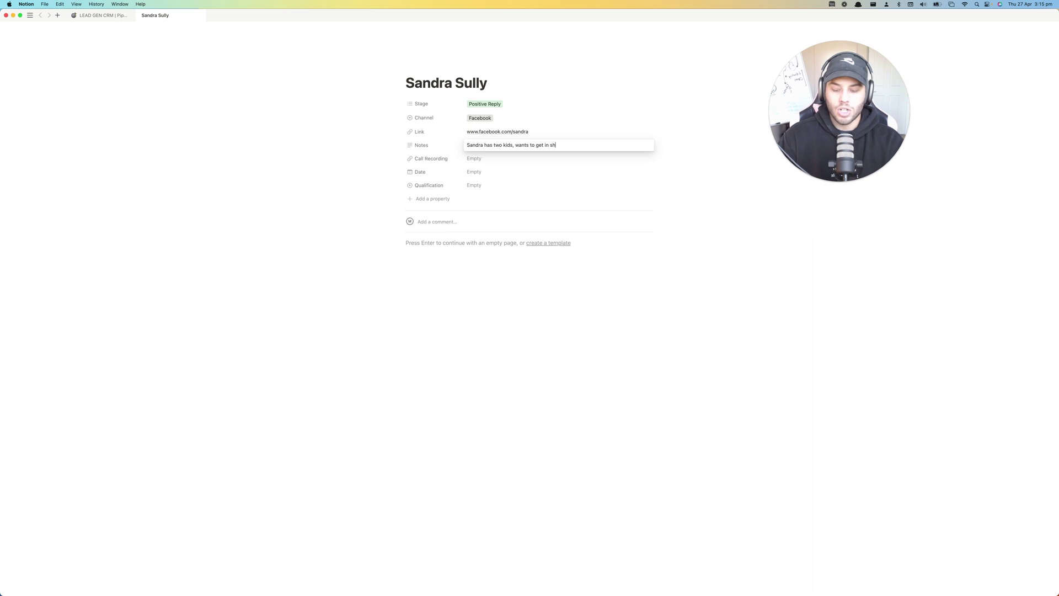
type("ape to keep u")
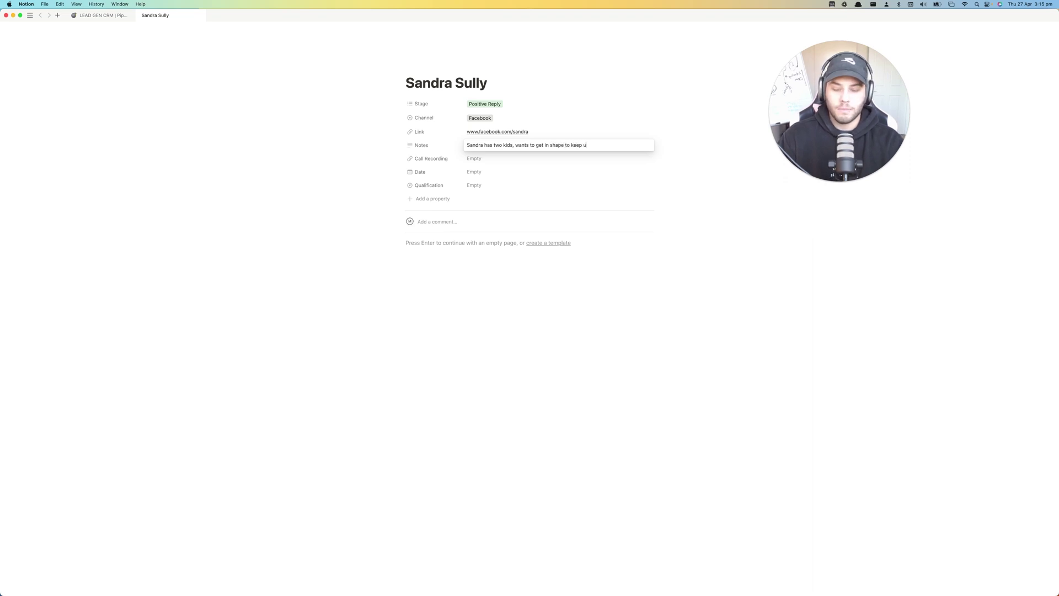
type("p with them")
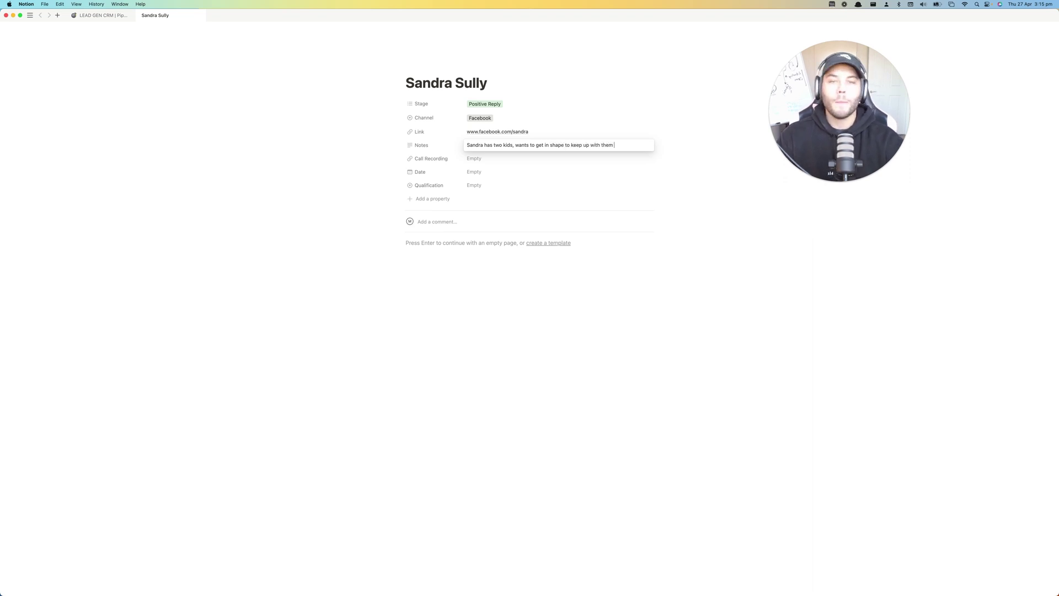
key("Escape")
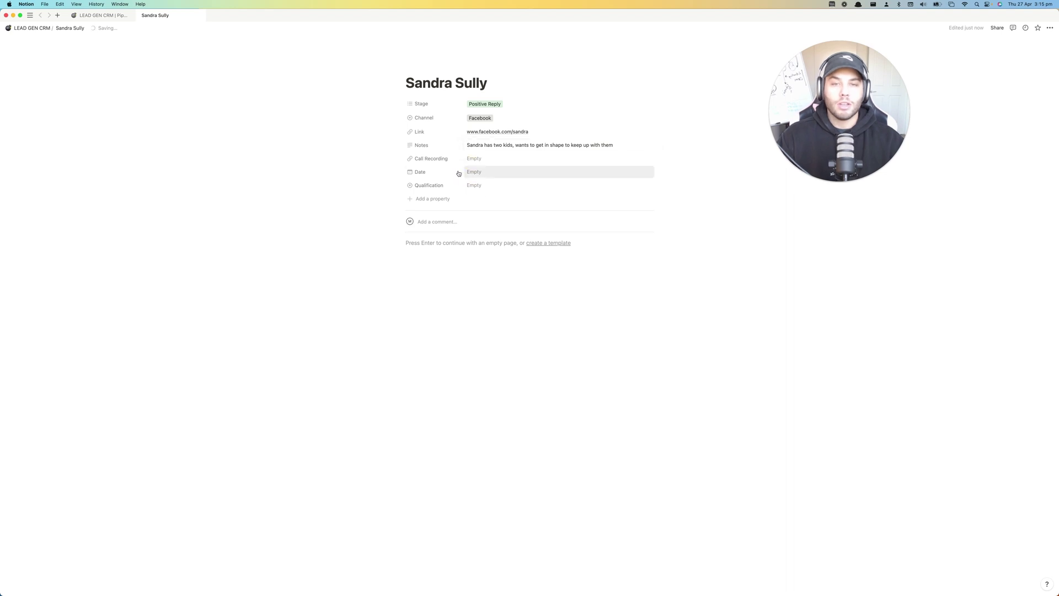
- Drag the Facebook lead's card from Positive Reply into Follow Up, then reopen her page
left_click(96, 16)
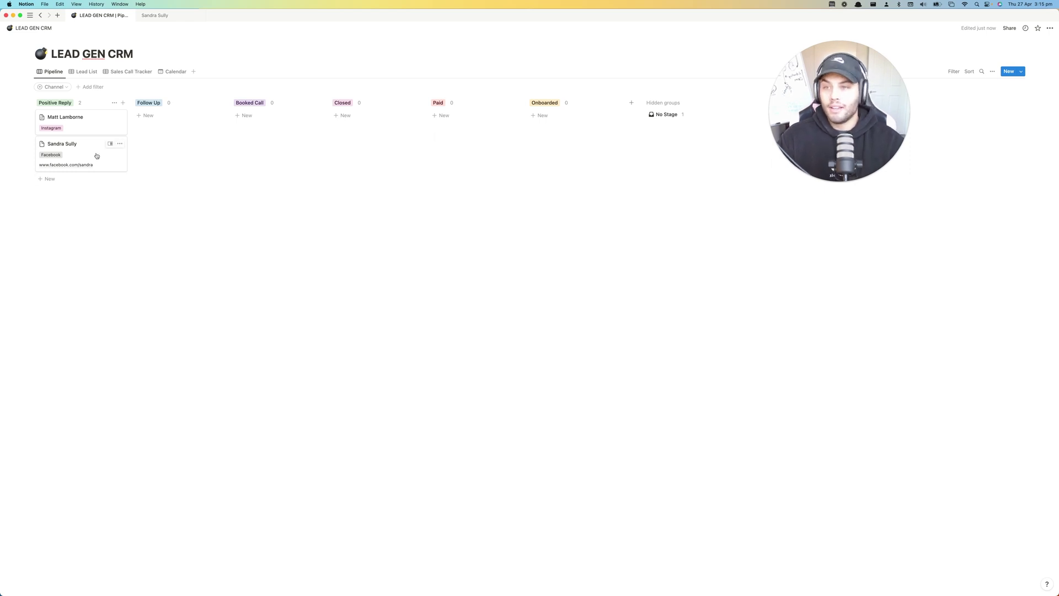
left_click_drag(83, 154, 182, 129)
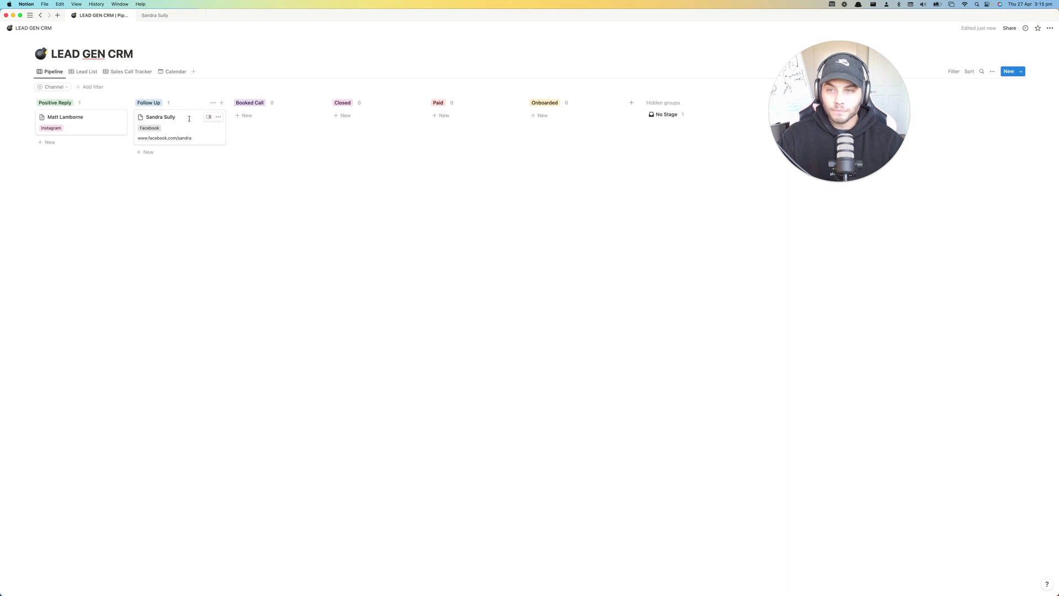
left_click(218, 116)
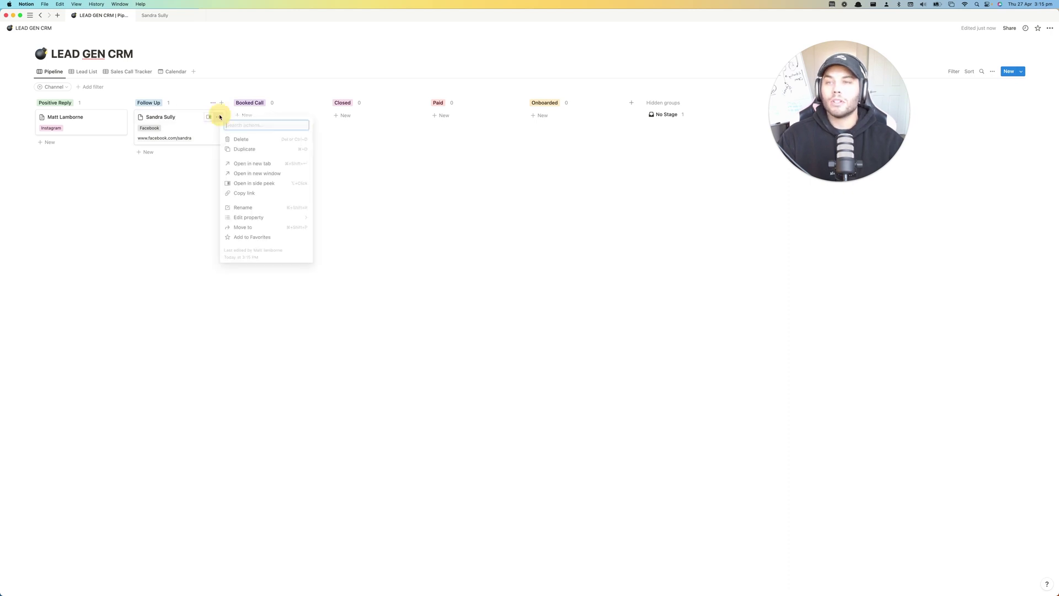
left_click(159, 16)
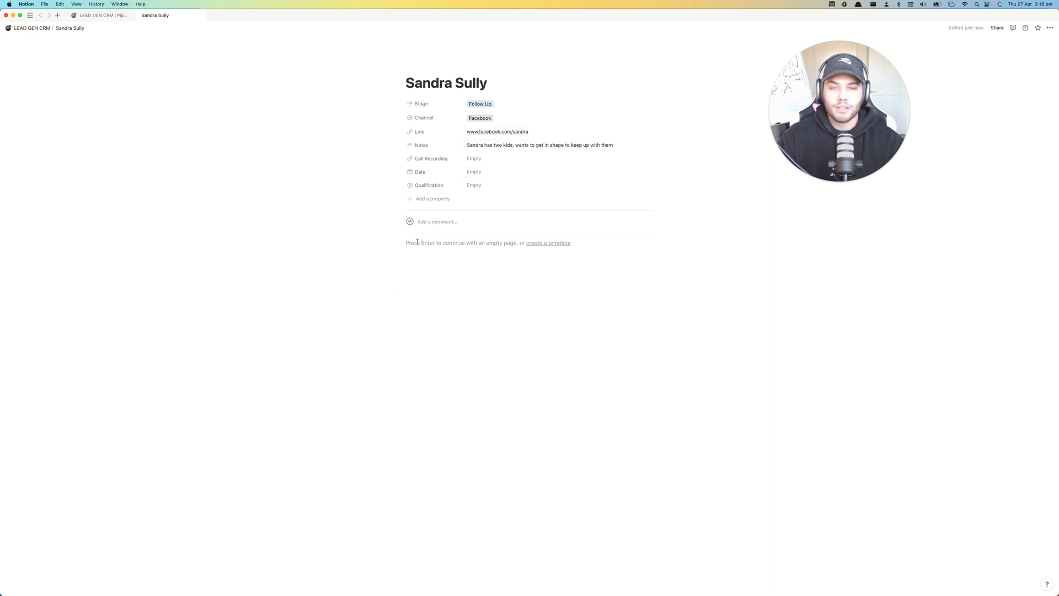
- Write the note '27th April: mentioned it was a bad time, messaging again in 1 week'
left_click(418, 242)
type("2")
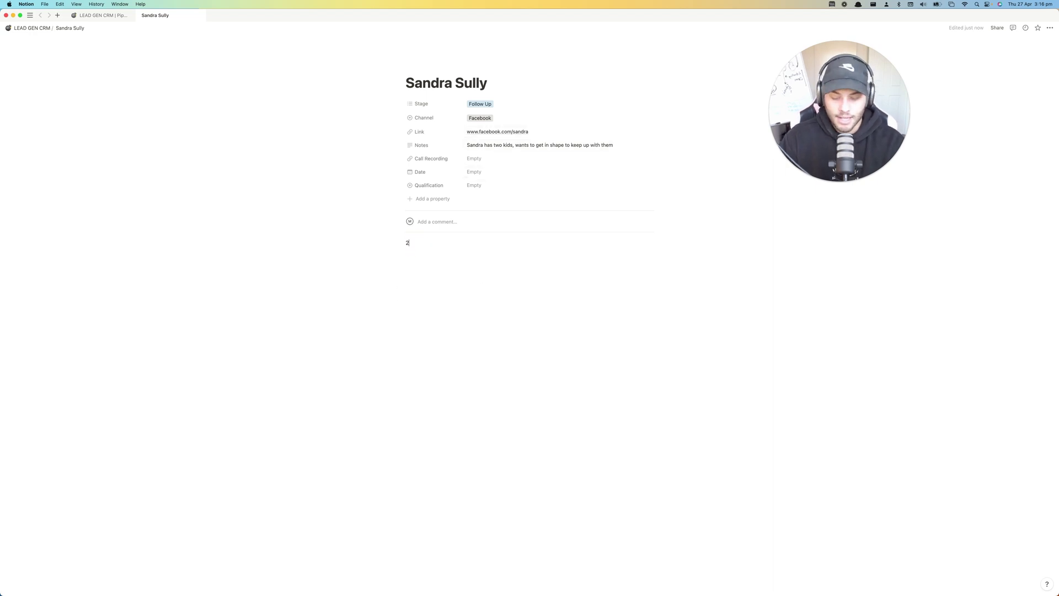
type("7th Apr")
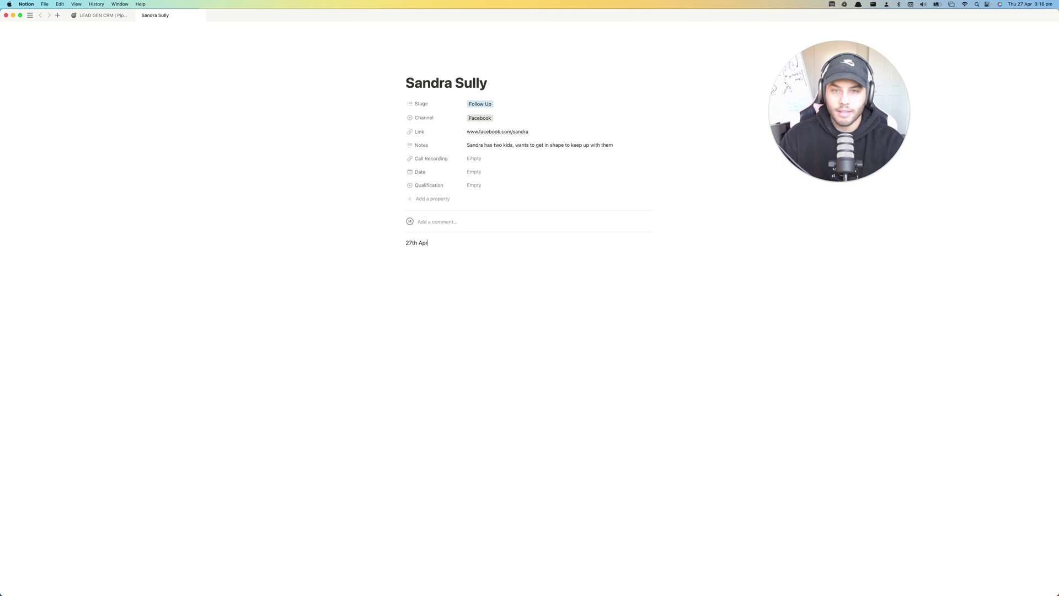
type("il : Sandra mentrion")
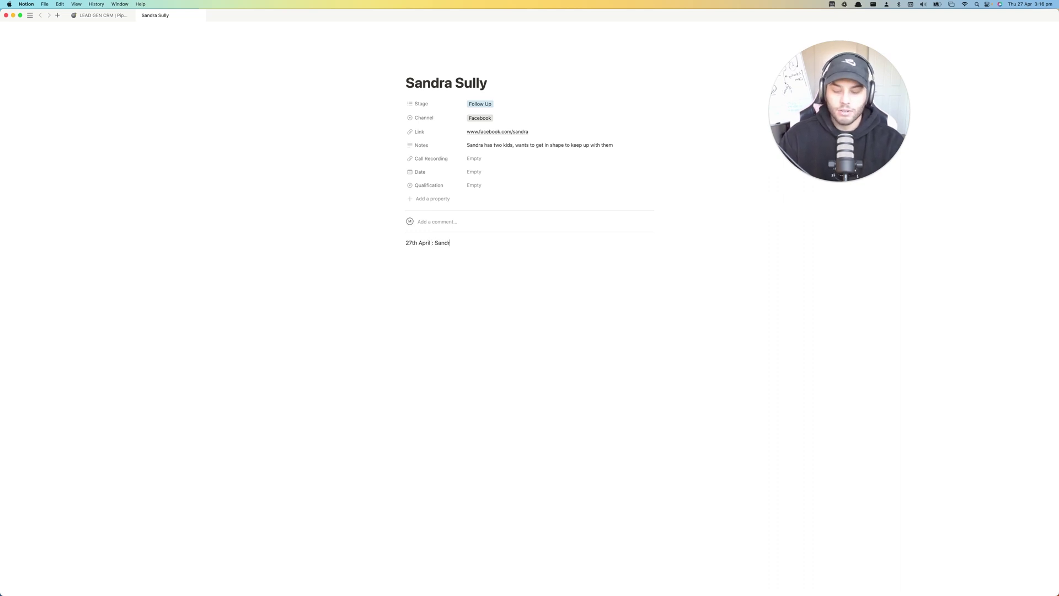
key("BackSpace")
key("BackSpace")
key("BackSpace")
key("BackSpace")
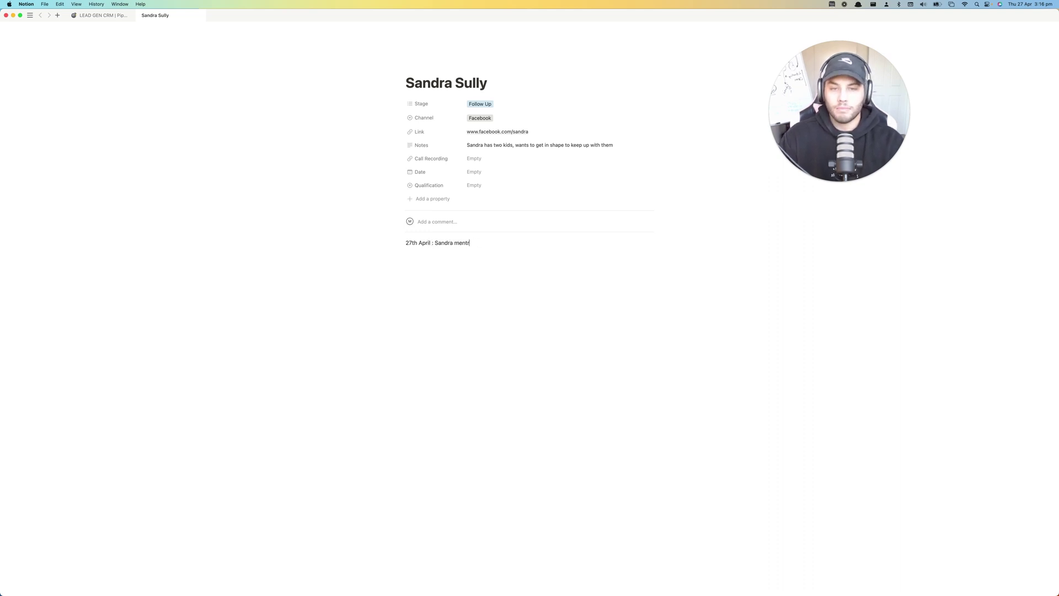
type("ioned it was a b")
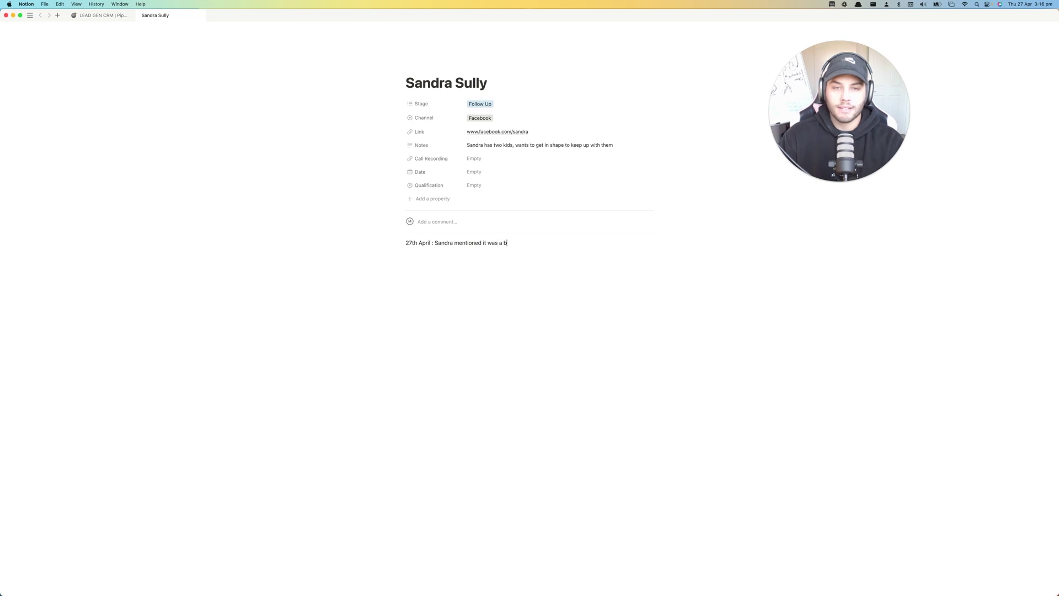
type("ad time, cal")
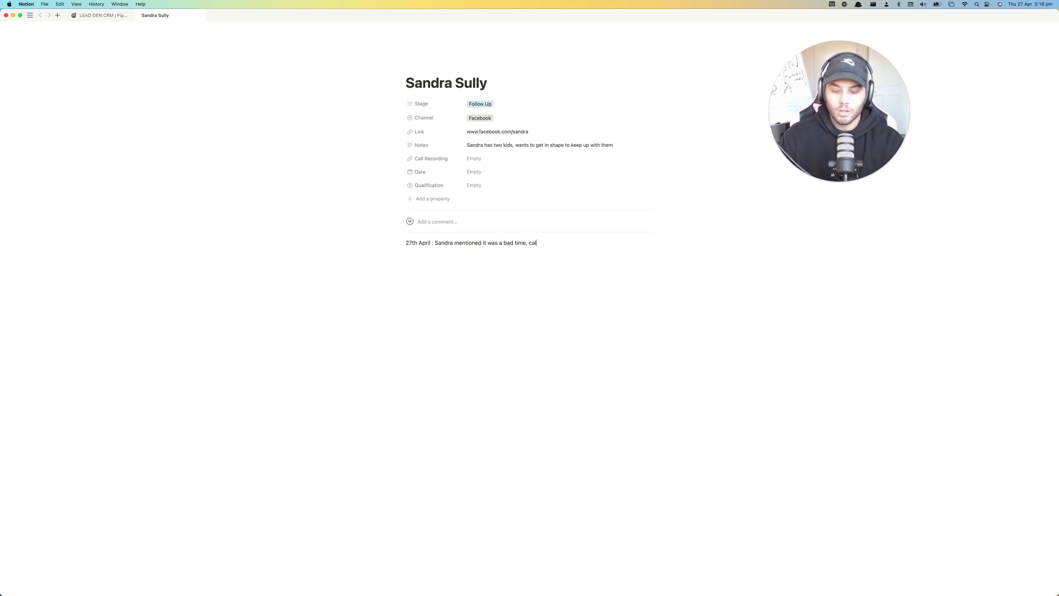
key("BackSpace")
key("BackSpace")
type("messgaing")
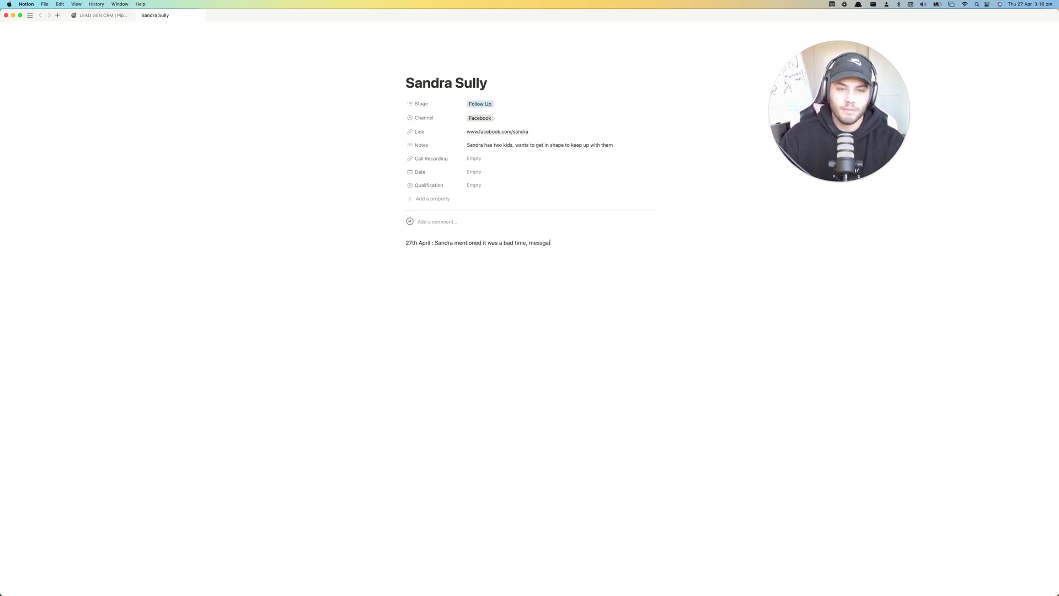
key("BackSpace")
key("BackSpace")
key("BackSpace")
key("BackSpace")
key("BackSpace")
key("BackSpace")
type("sagin")
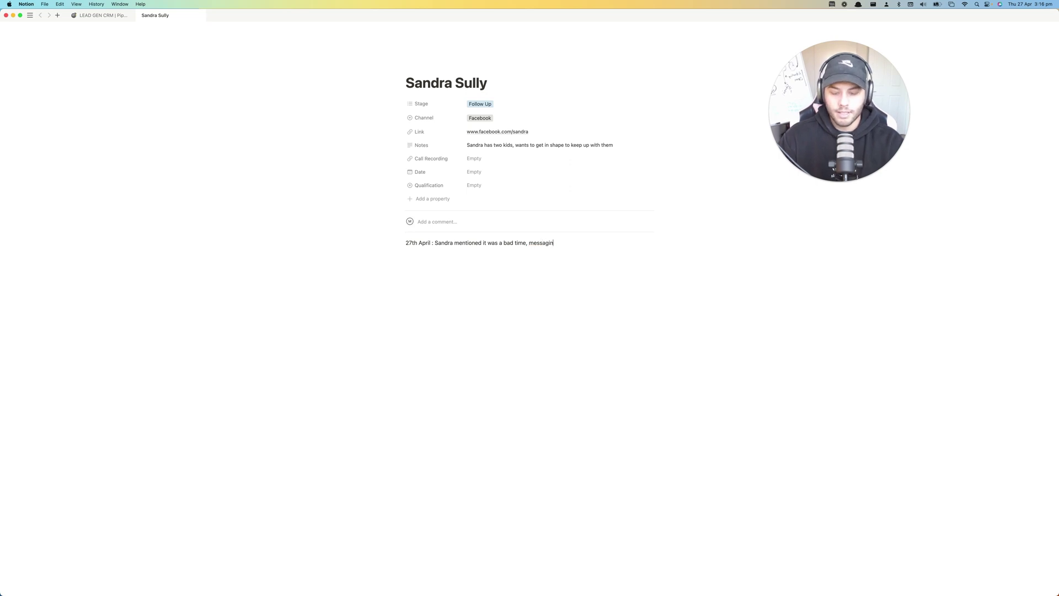
type("g again in 1")
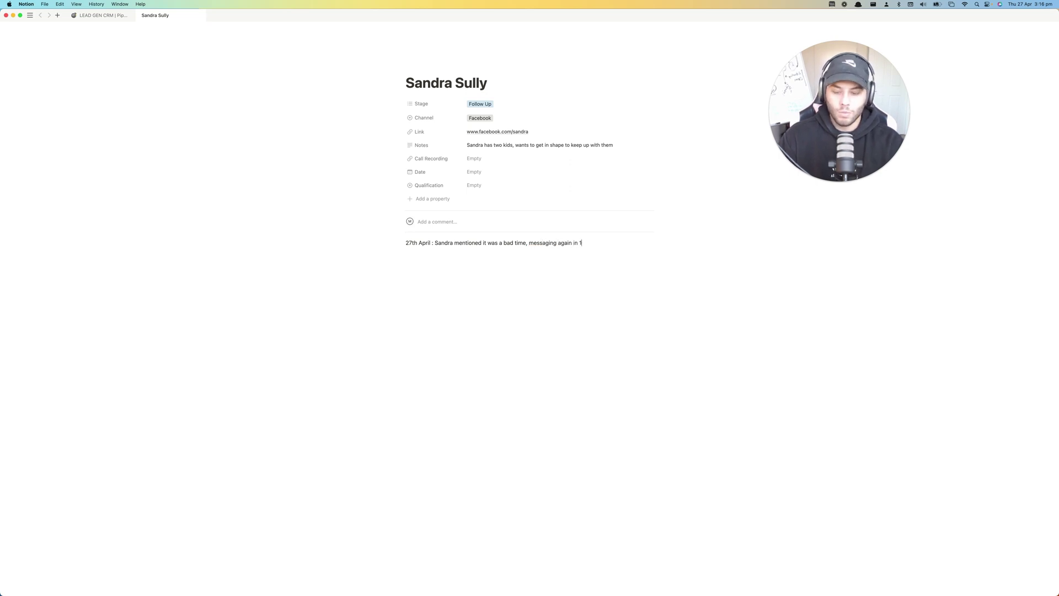
type(" week")
key("Return")
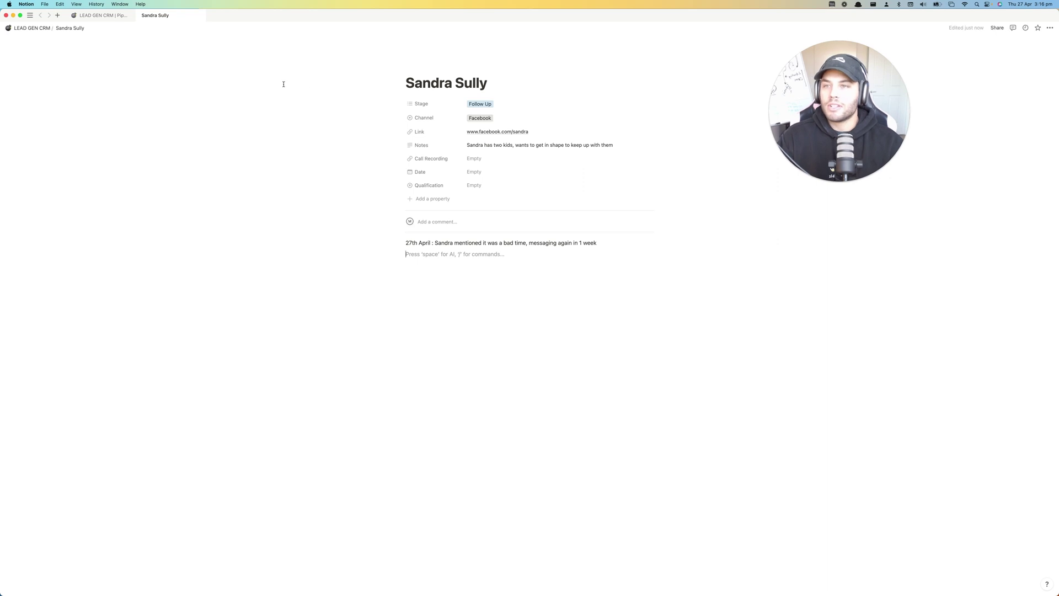
left_click(86, 15)
left_click(175, 191)
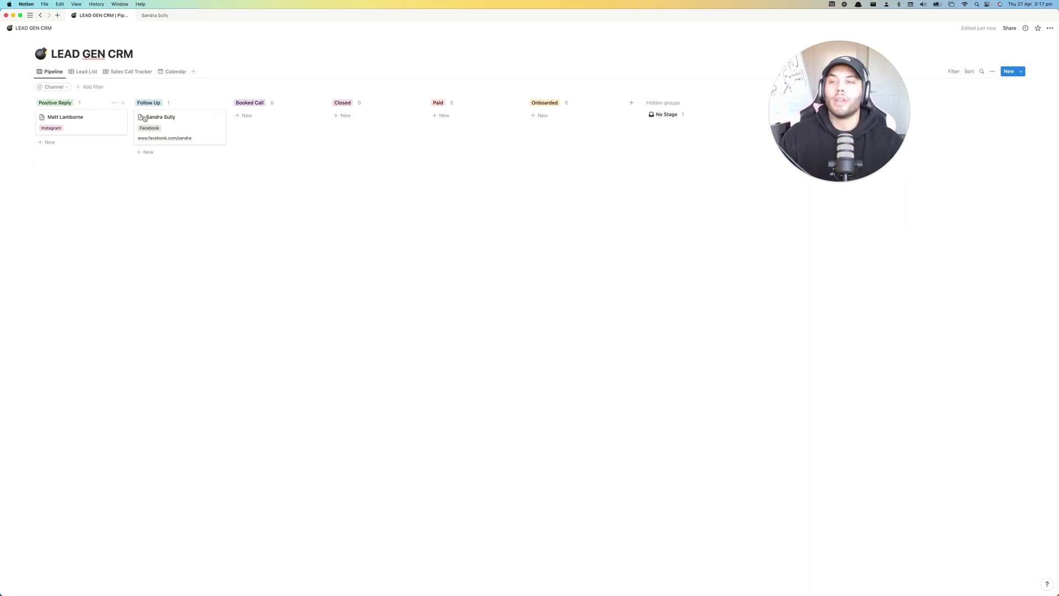
left_click(156, 18)
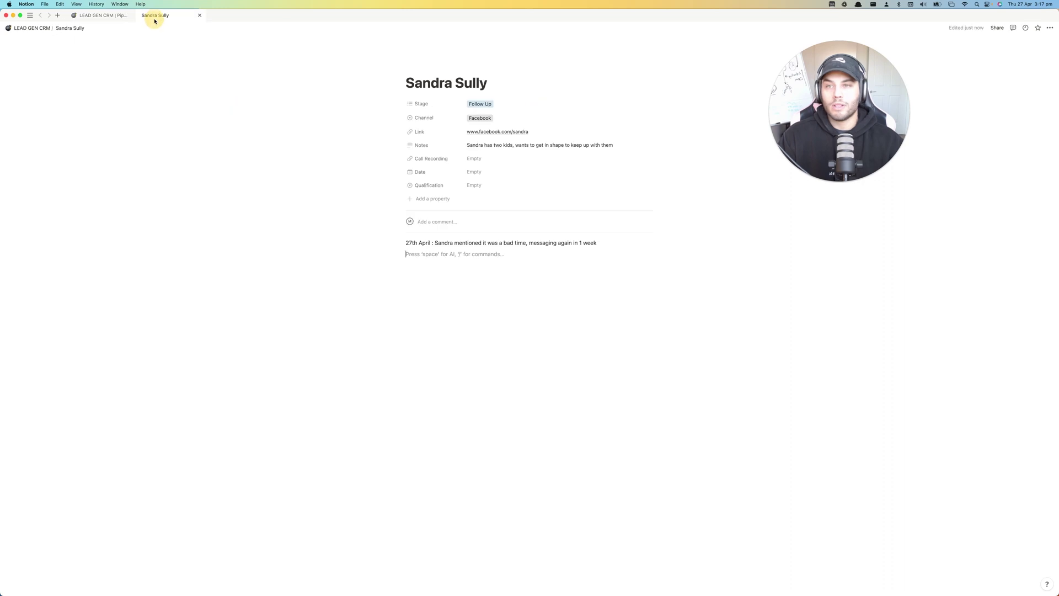
- Give the lead a Date of 28 April 2023 with time 3:00 PM
left_click(492, 172)
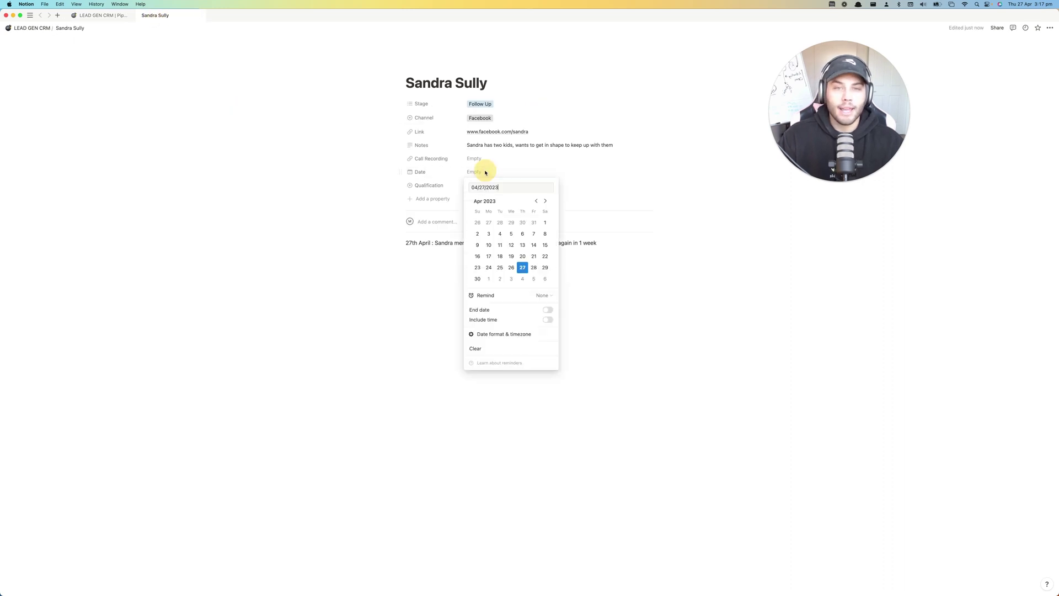
left_click(534, 268)
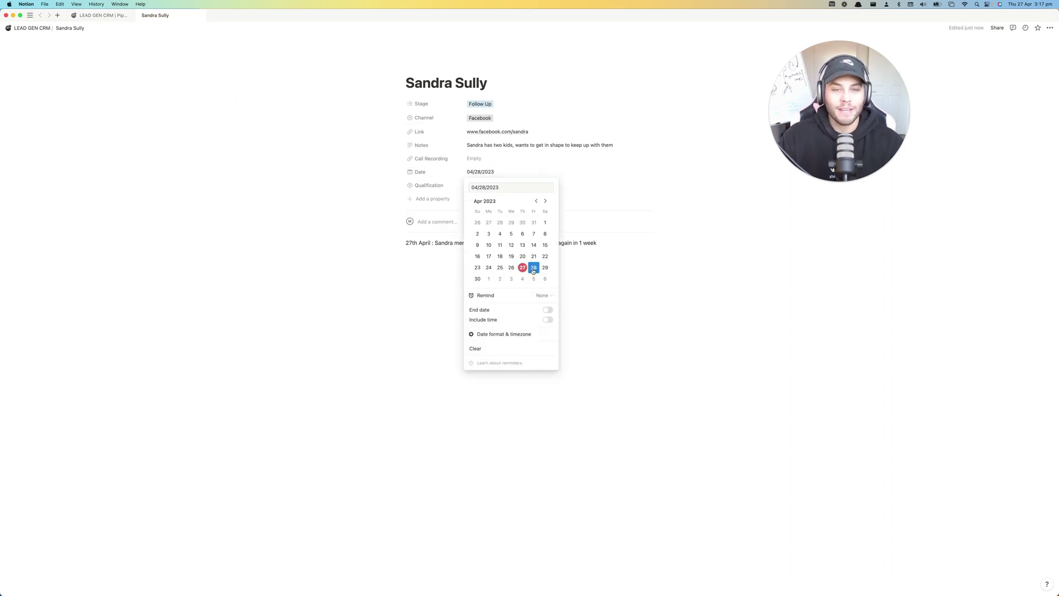
left_click(543, 298)
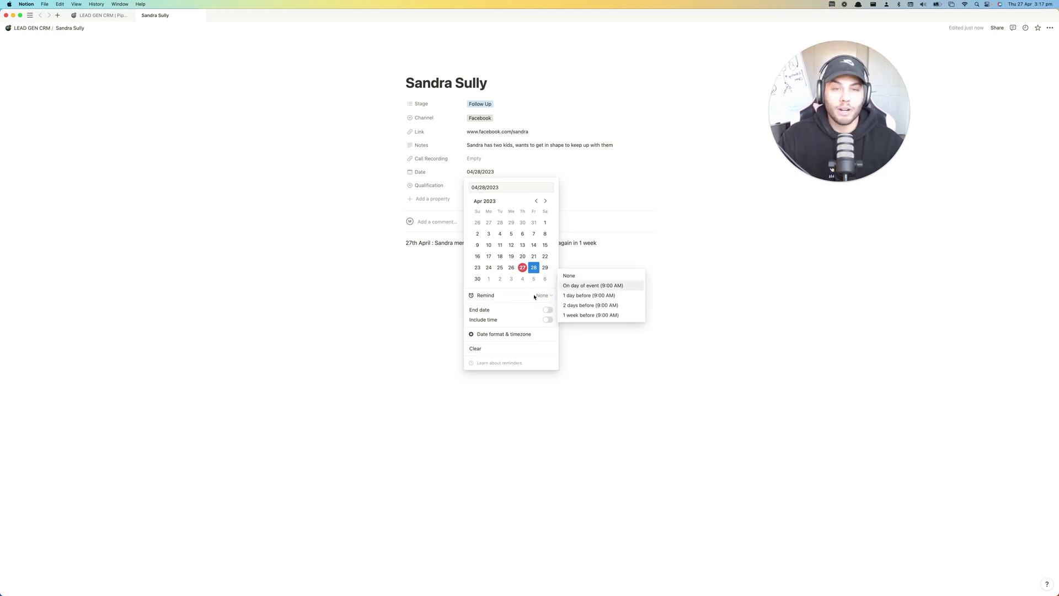
left_click(549, 321)
left_click(548, 320)
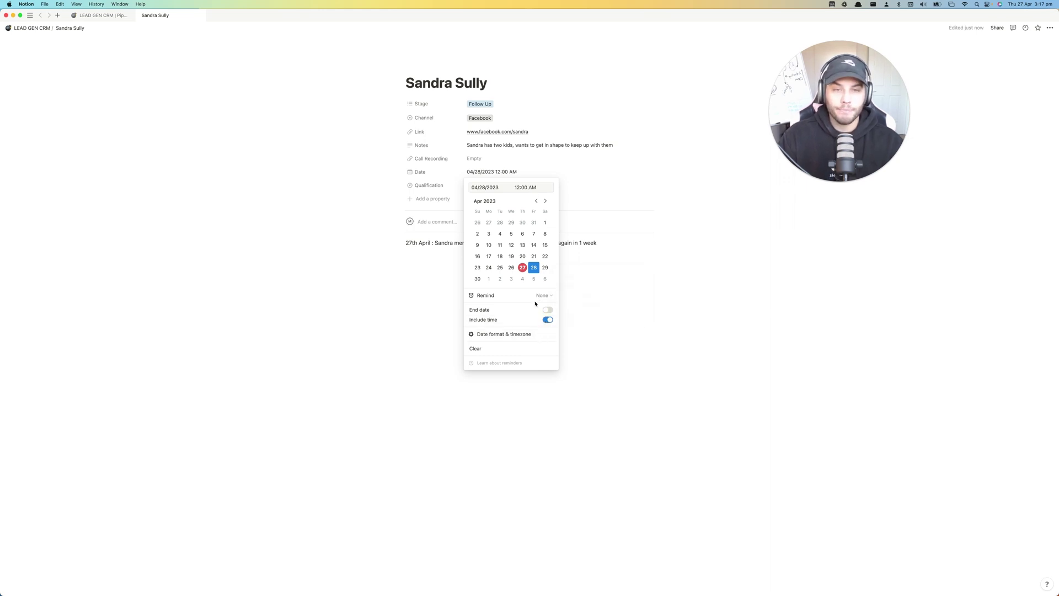
double_click(521, 187)
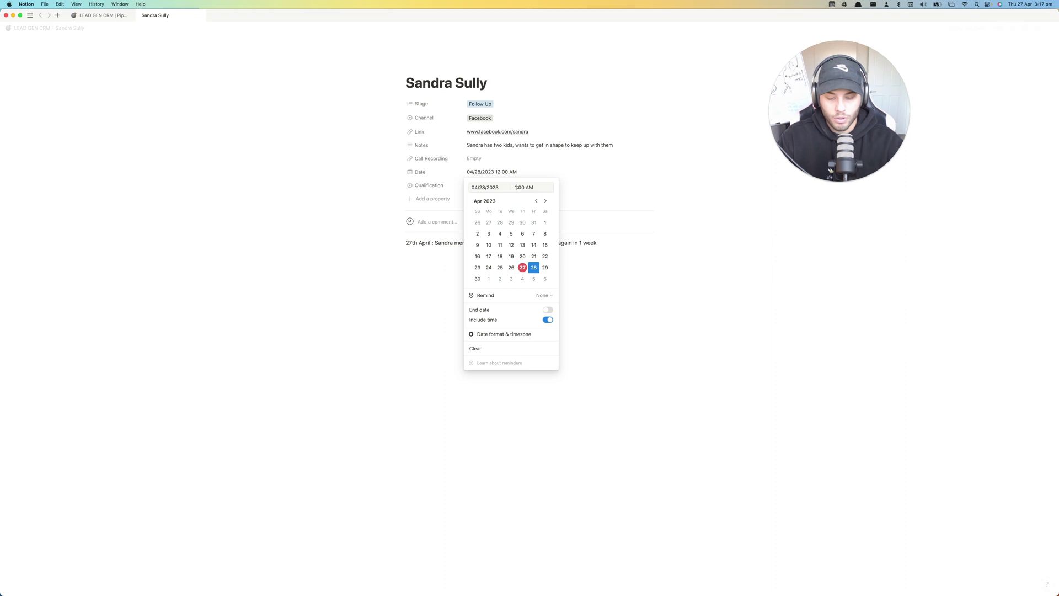
type("3")
key("BackSpace")
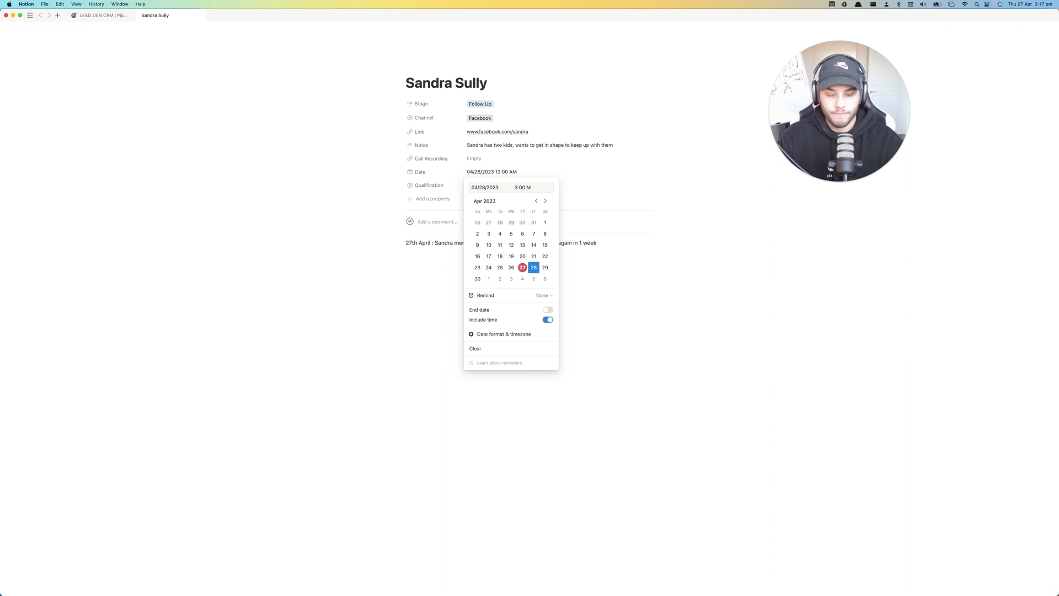
type("P")
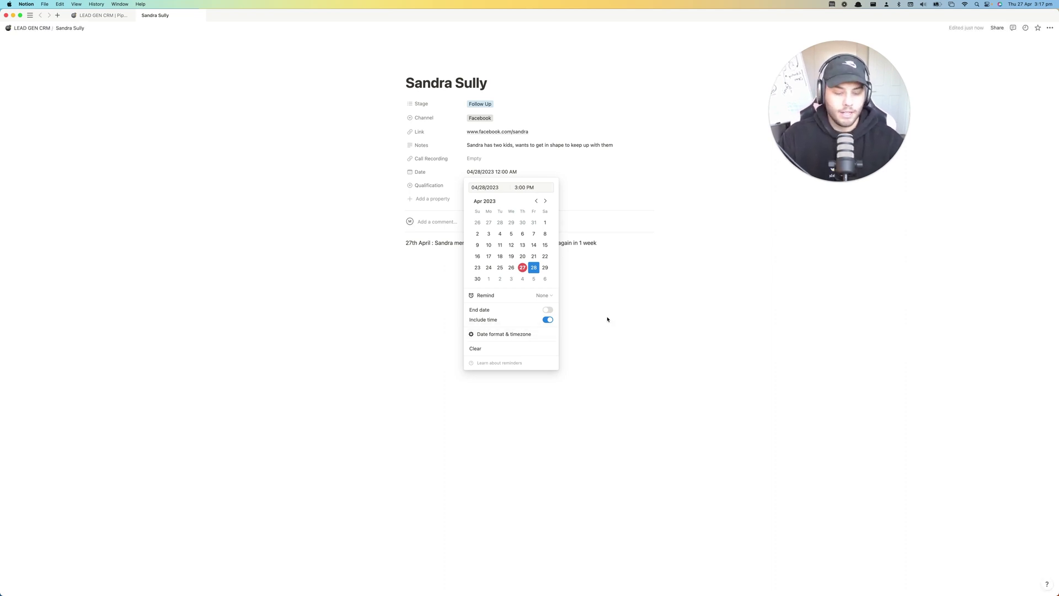
left_click(586, 330)
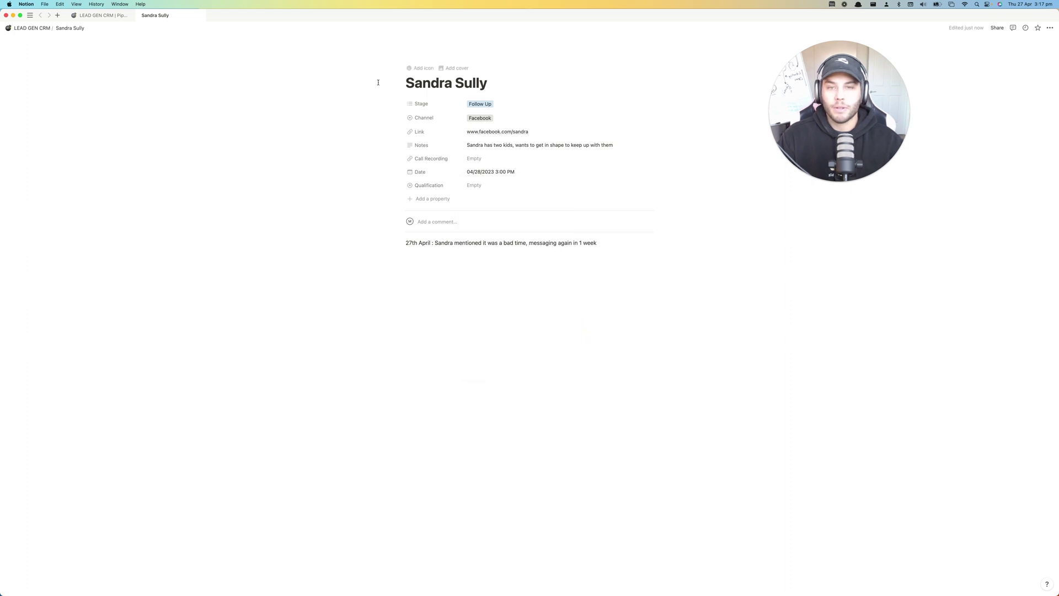
left_click(99, 15)
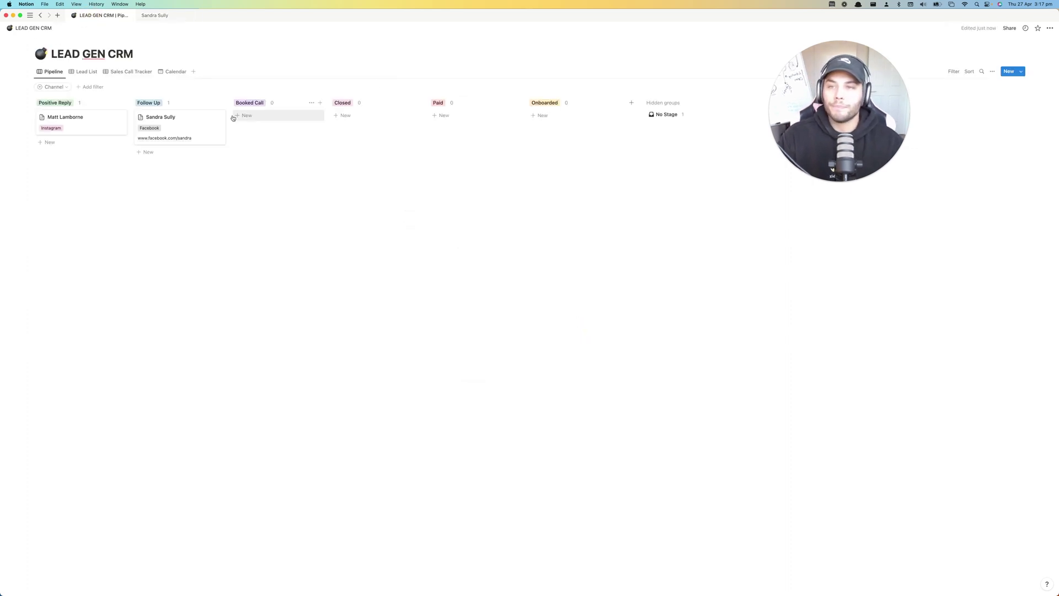
- Move the card from Follow Up to Booked Call and view it on the April calendar
left_click_drag(182, 125, 277, 121)
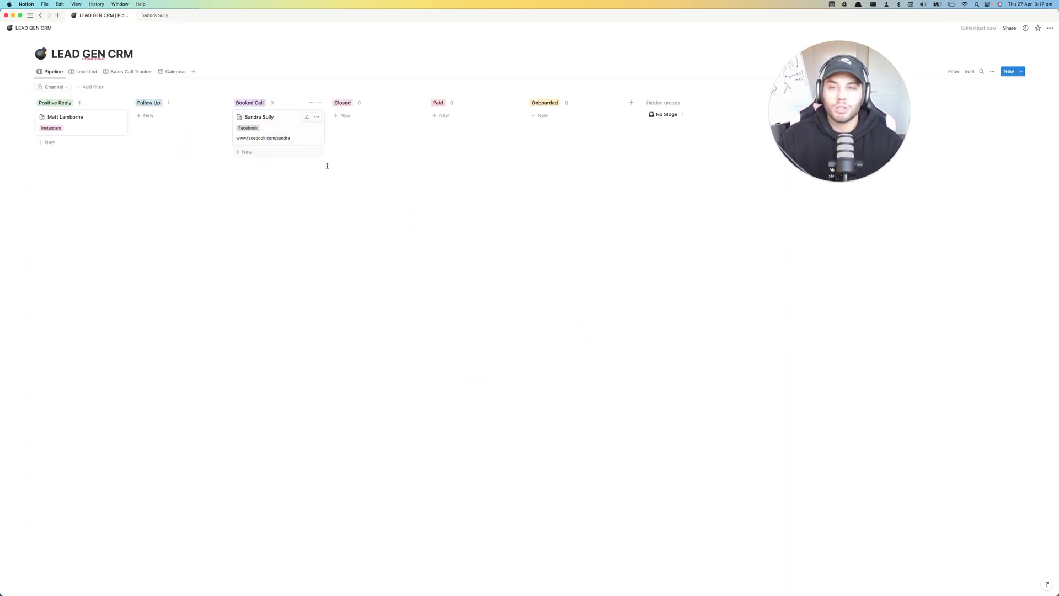
left_click(177, 74)
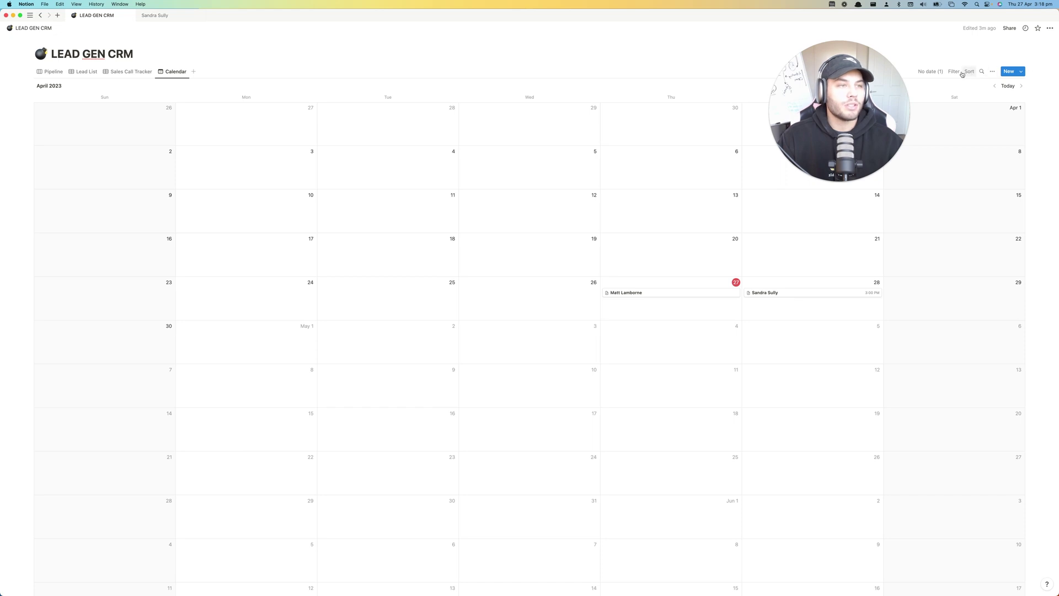
- Check the Lead List and Sales Call Tracker tables, then return to the Pipeline board
left_click(87, 71)
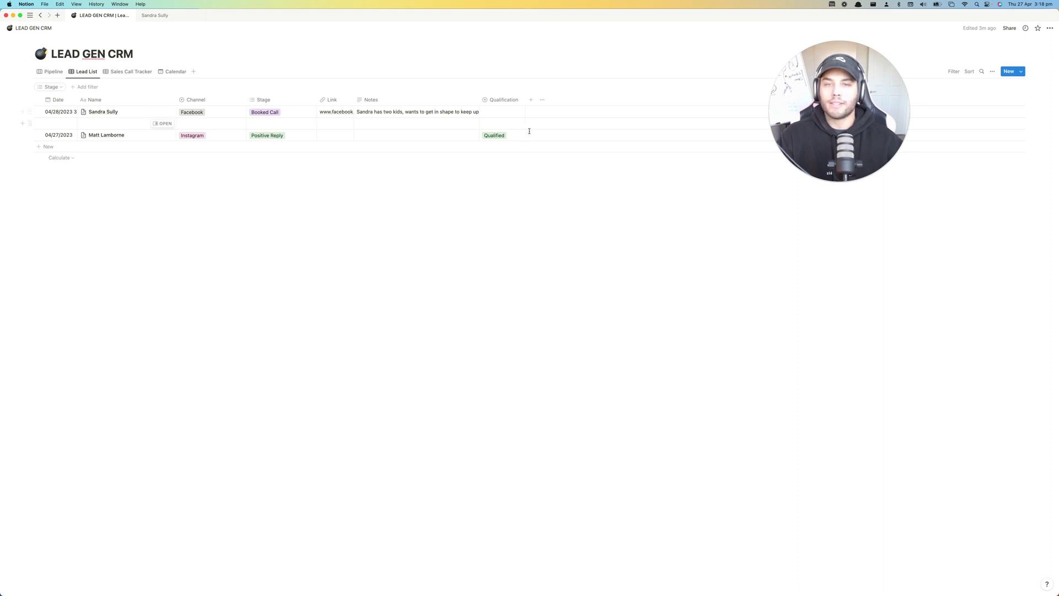
left_click(49, 71)
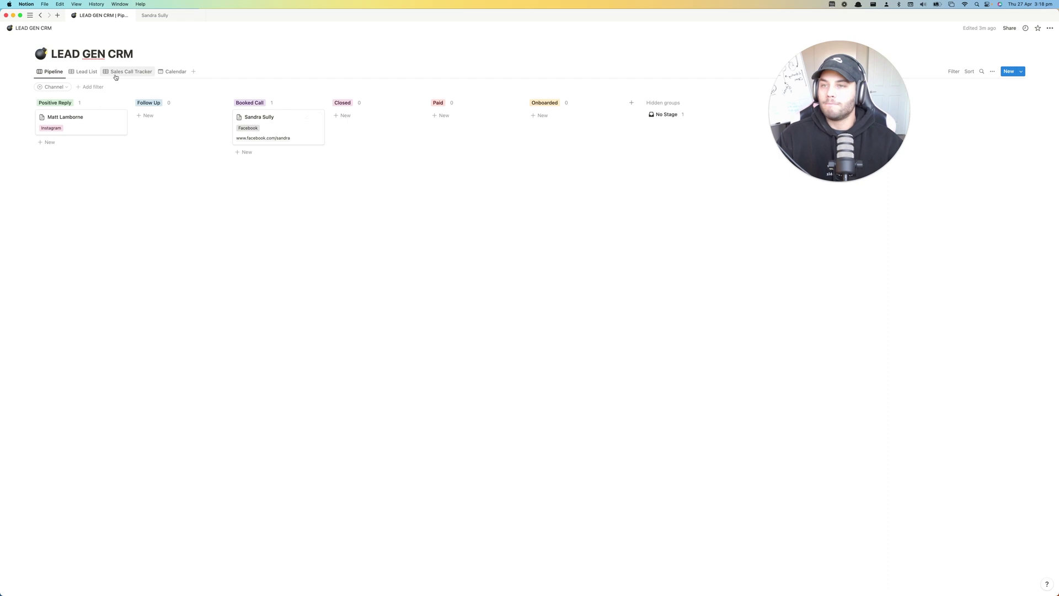
left_click(84, 72)
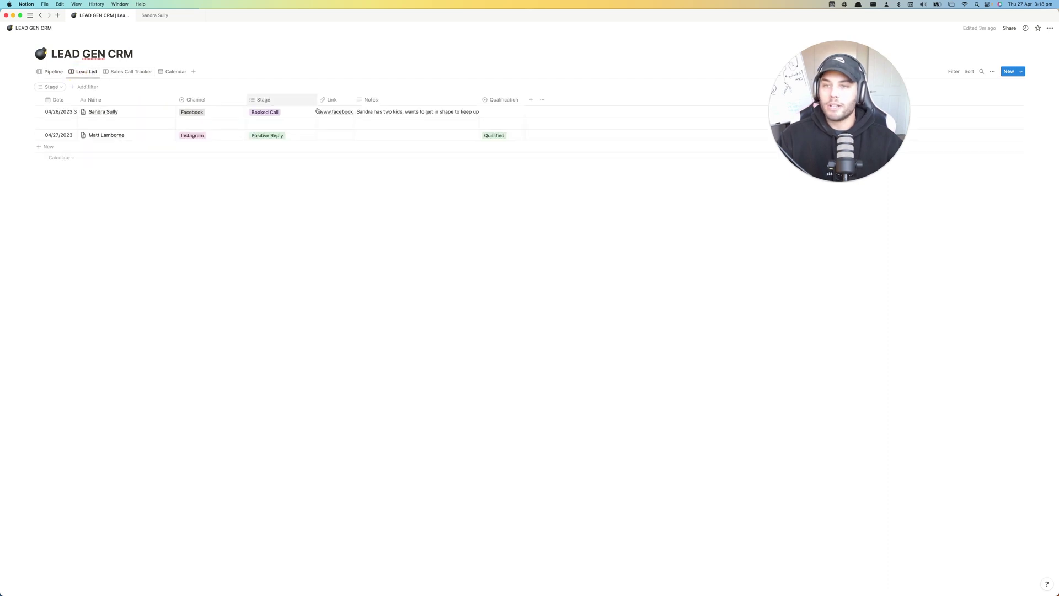
left_click(125, 72)
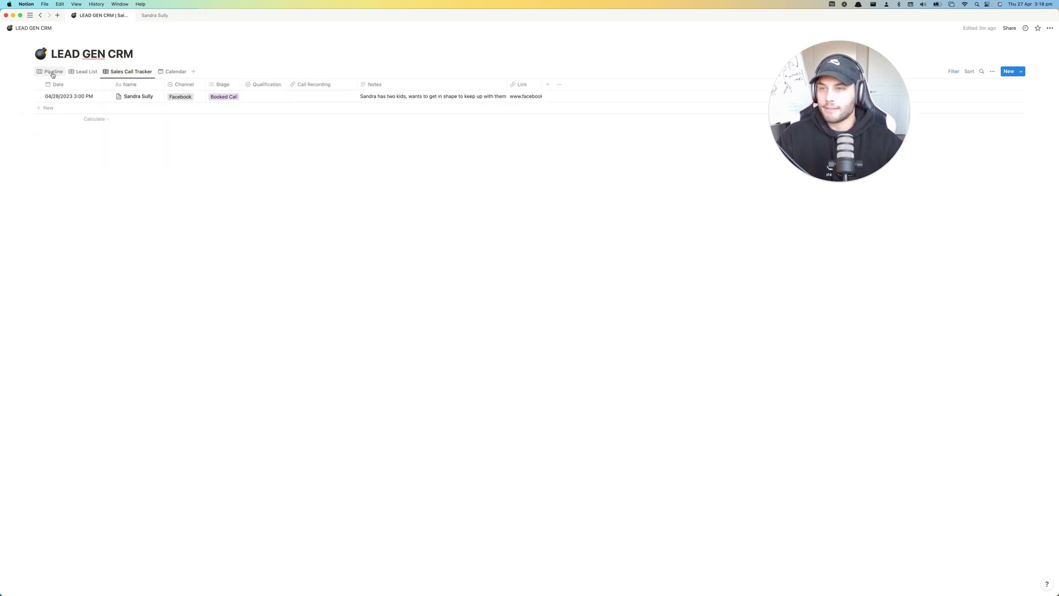
left_click(53, 74)
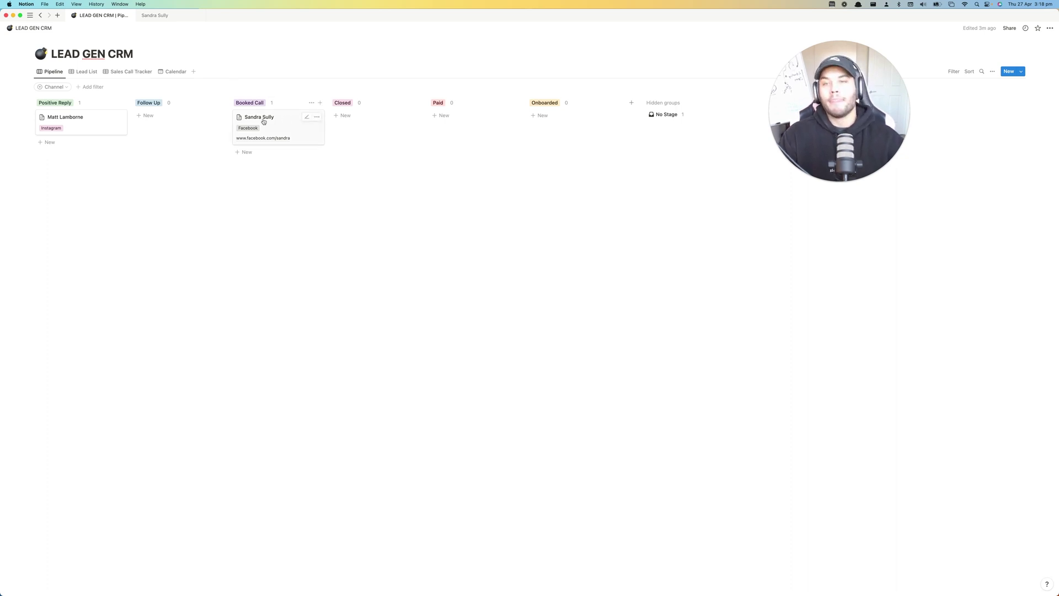
- Drag the Facebook lead to Closed and add a Training Program checkbox property to her page
left_click_drag(263, 121, 356, 117)
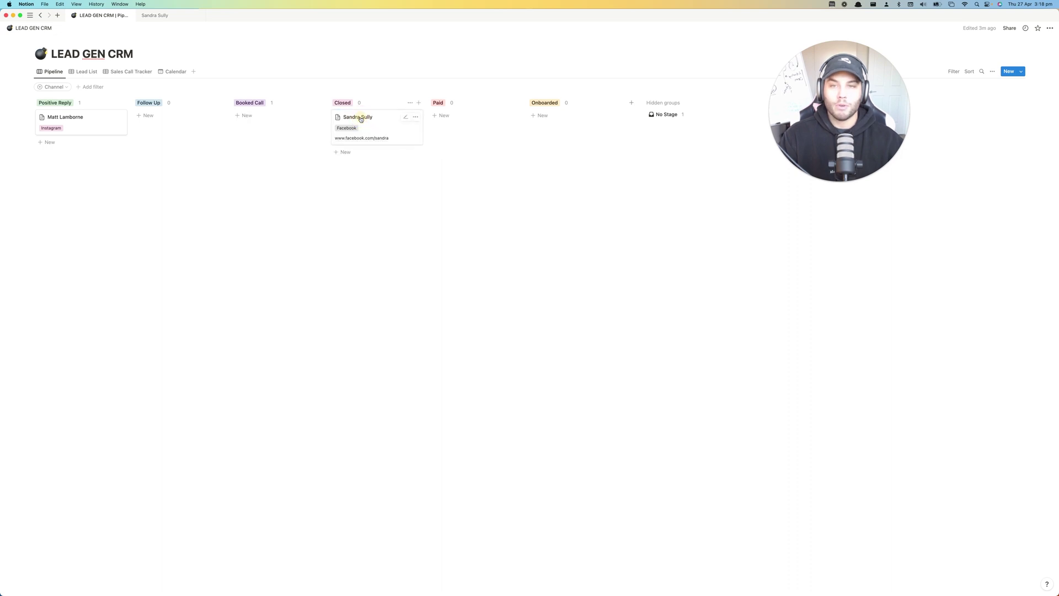
left_click(388, 131)
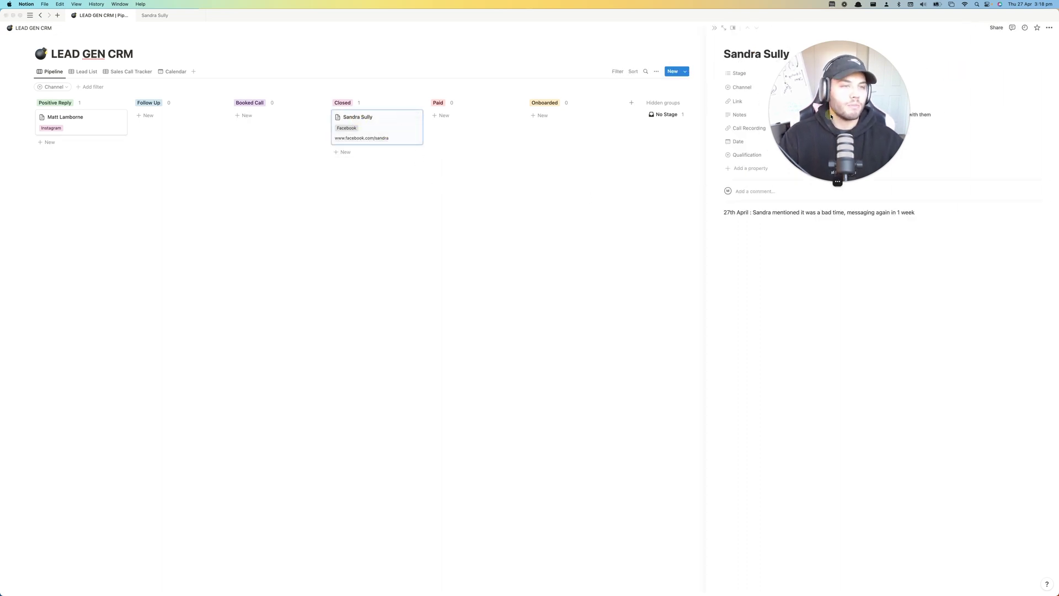
left_click(736, 169)
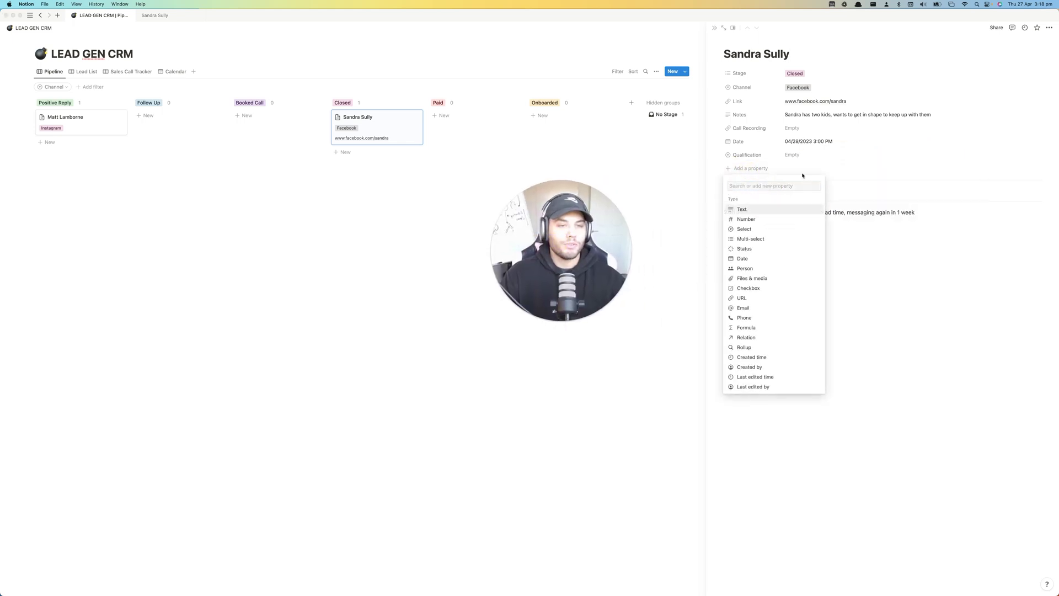
left_click(748, 288)
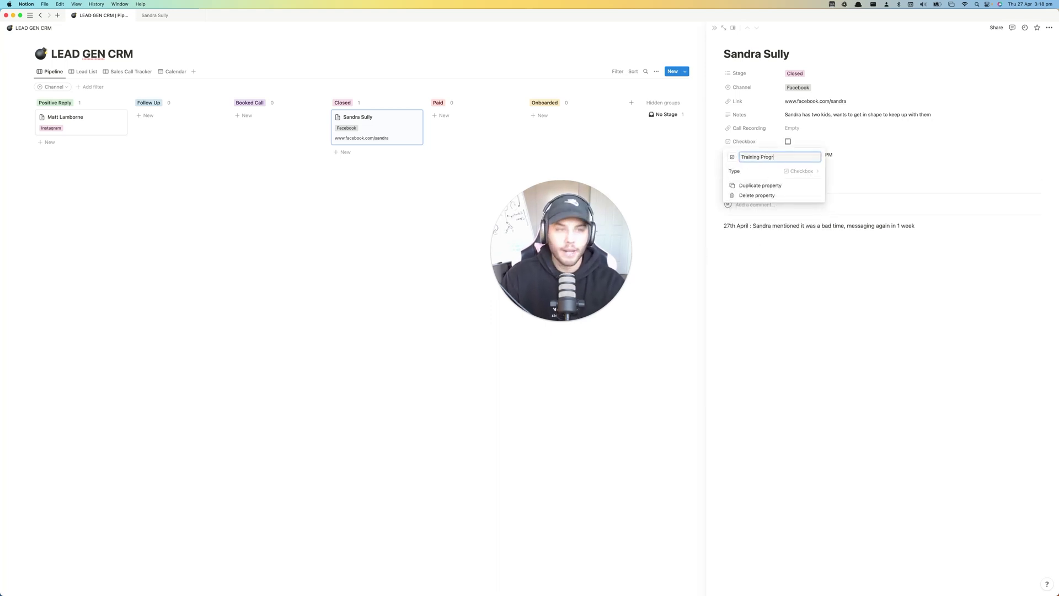
left_click(828, 241)
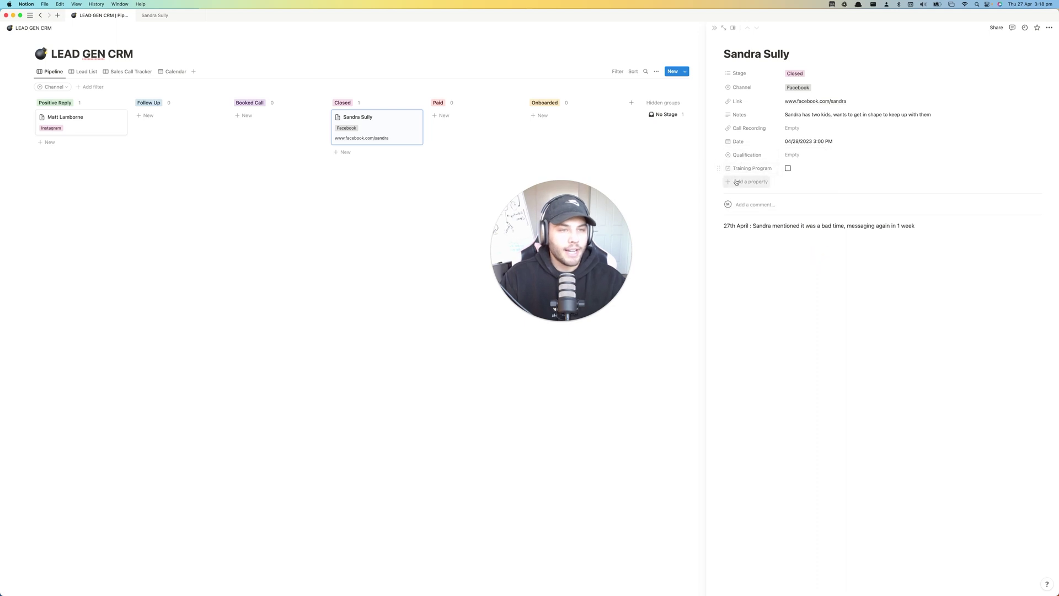
- Add a Meal plan checkbox property and place it below Training Program
left_click(736, 183)
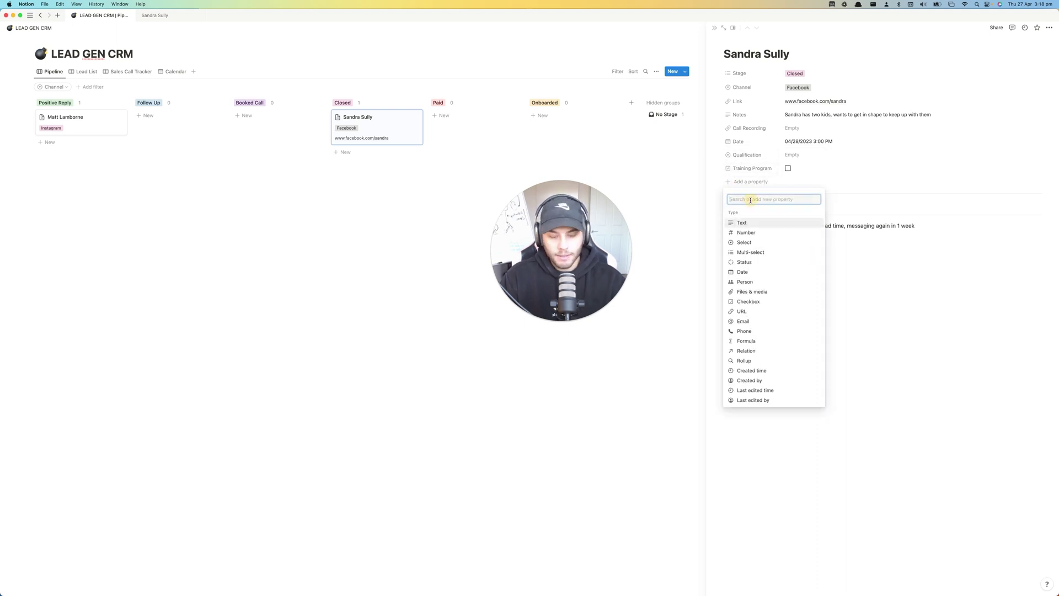
type("Meal pl")
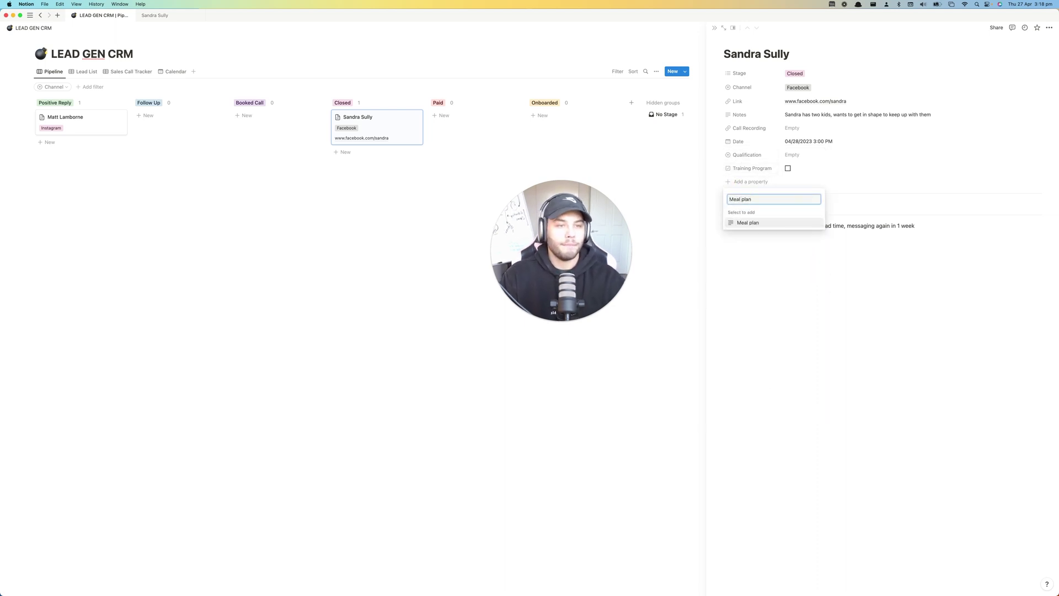
type("an")
key("Return")
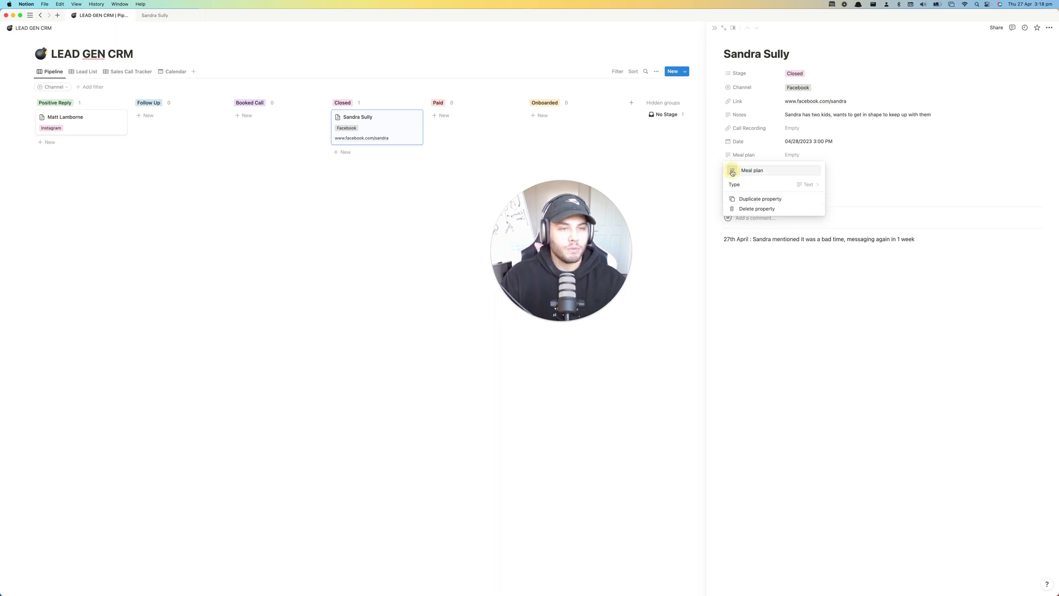
left_click(732, 170)
left_click(805, 186)
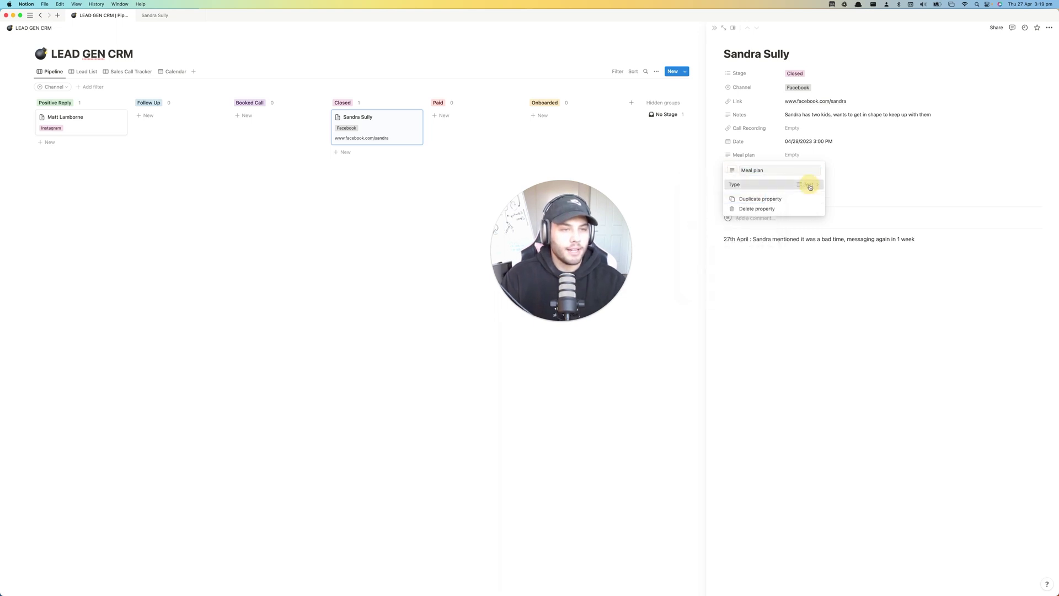
left_click(810, 183)
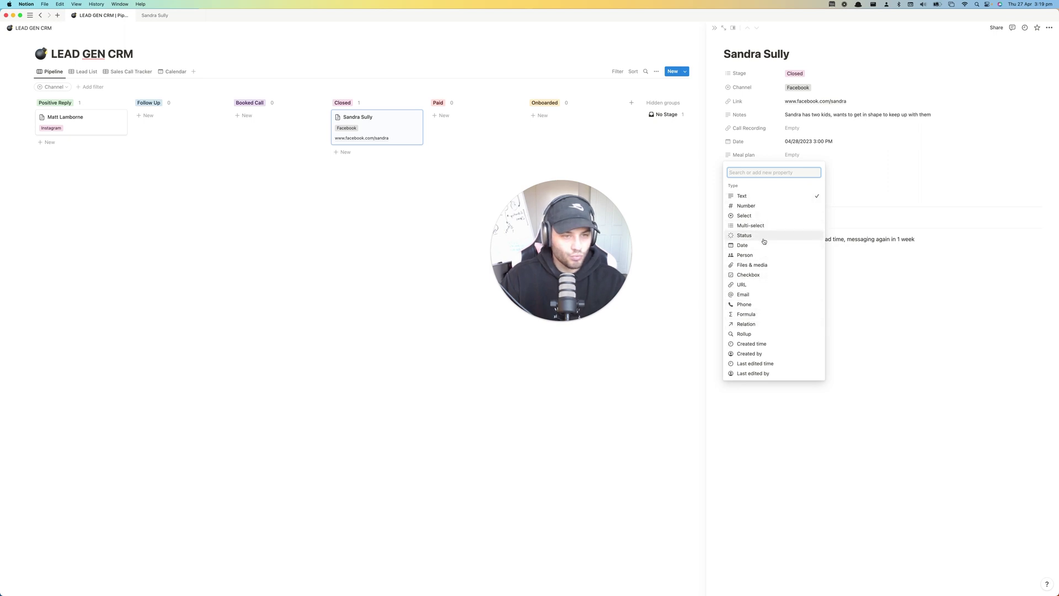
left_click(751, 277)
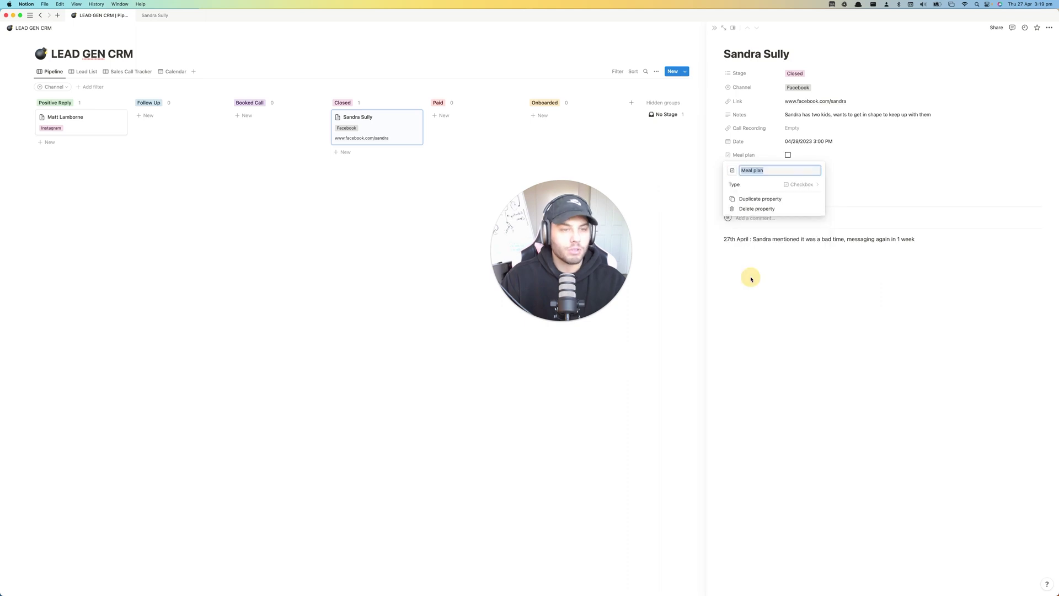
left_click(790, 263)
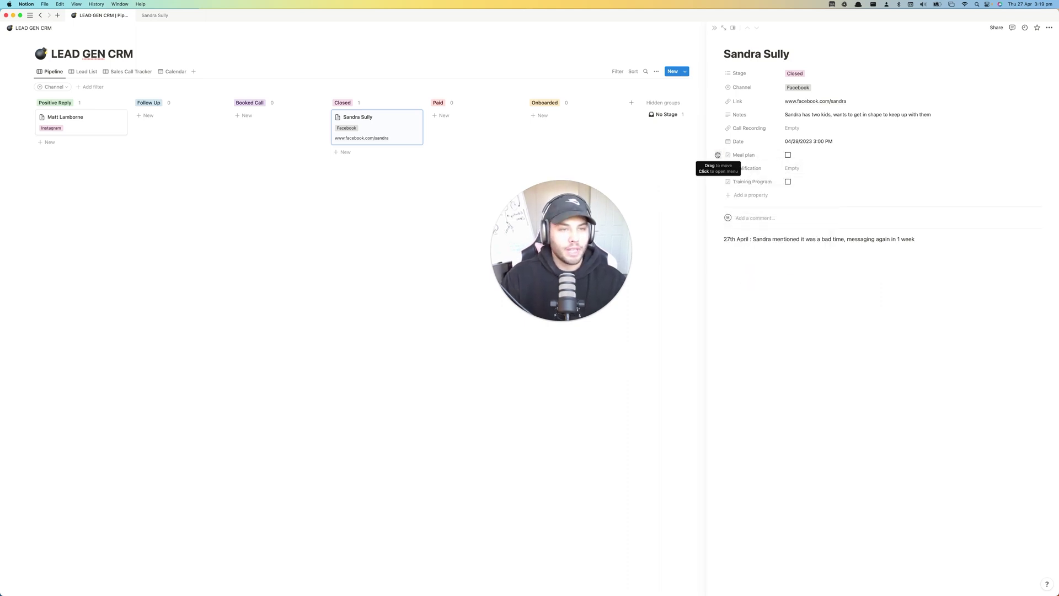
left_click_drag(718, 154, 717, 178)
- Add a Communication checkbox property to the lead's page
left_click(740, 195)
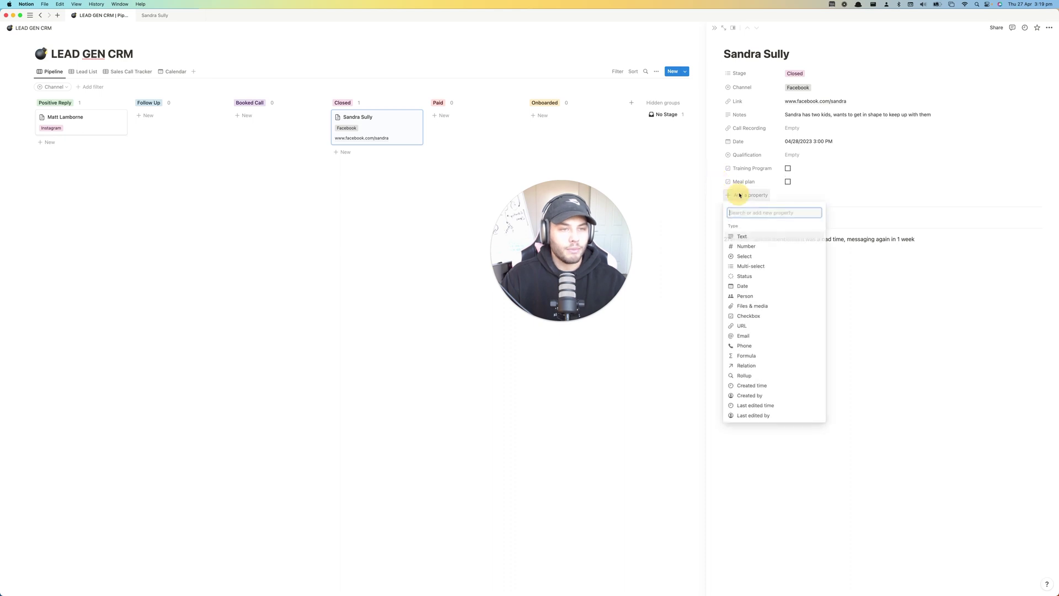
type("Communication?")
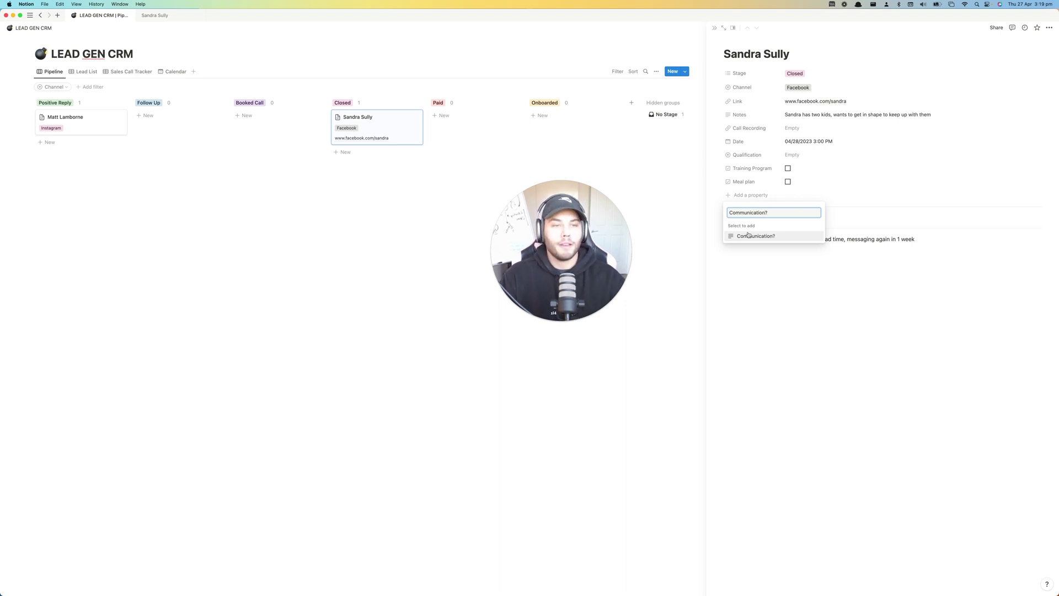
left_click(753, 271)
left_click(748, 195)
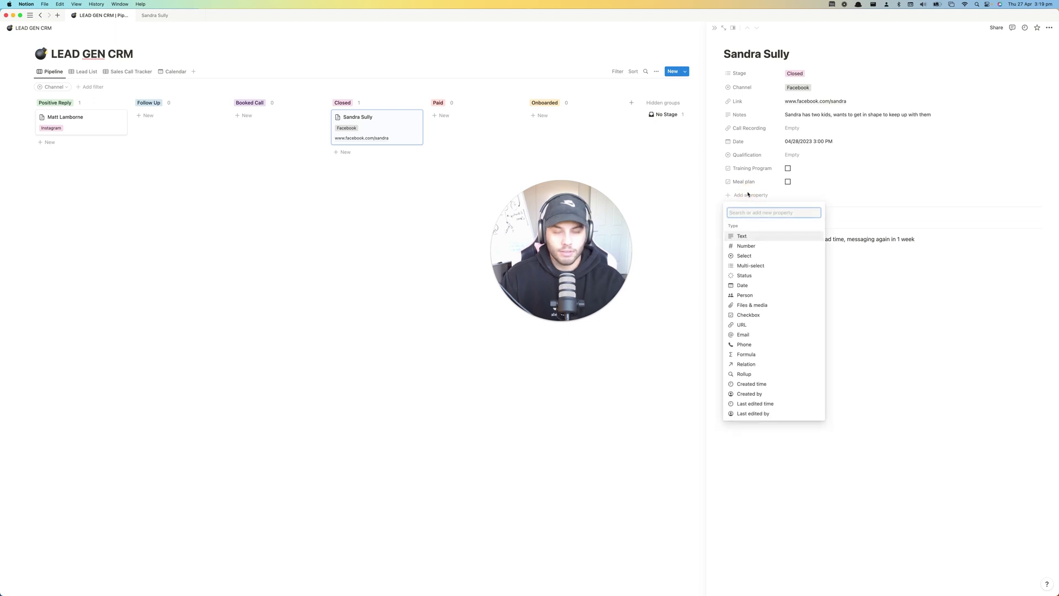
type("Commun")
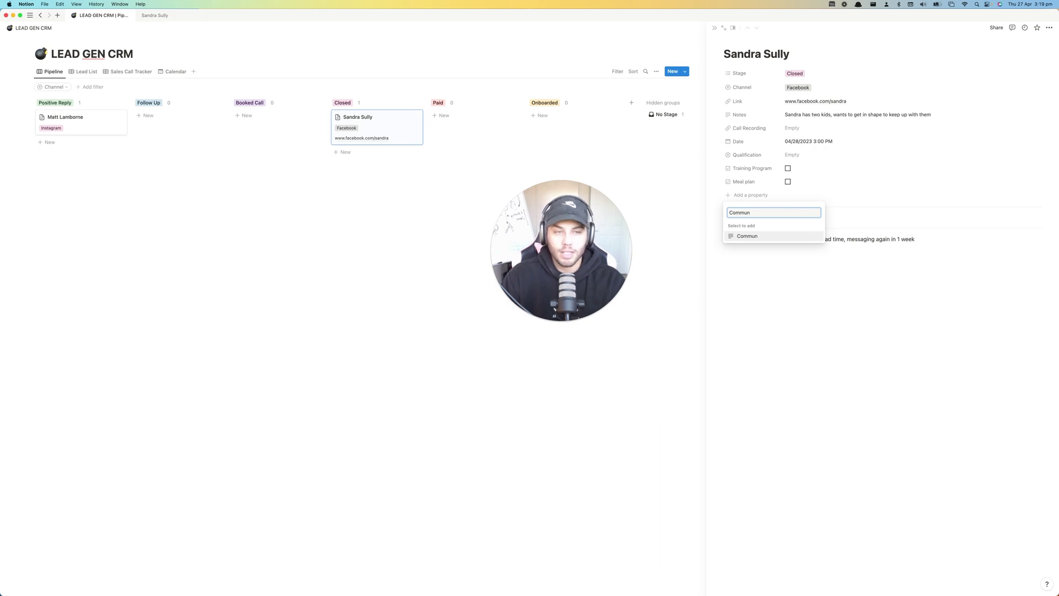
key("Return")
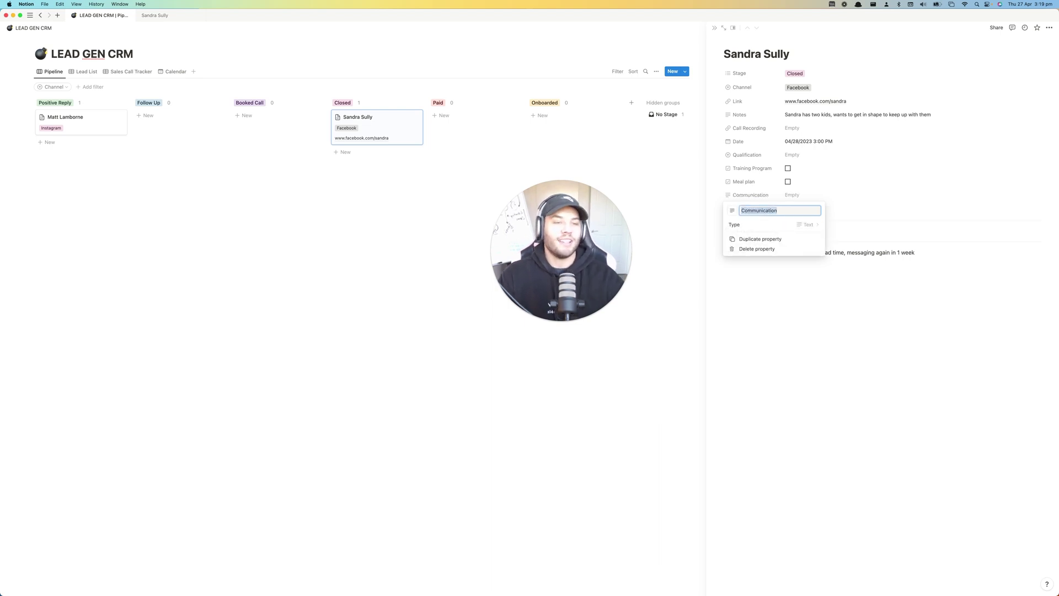
left_click(809, 225)
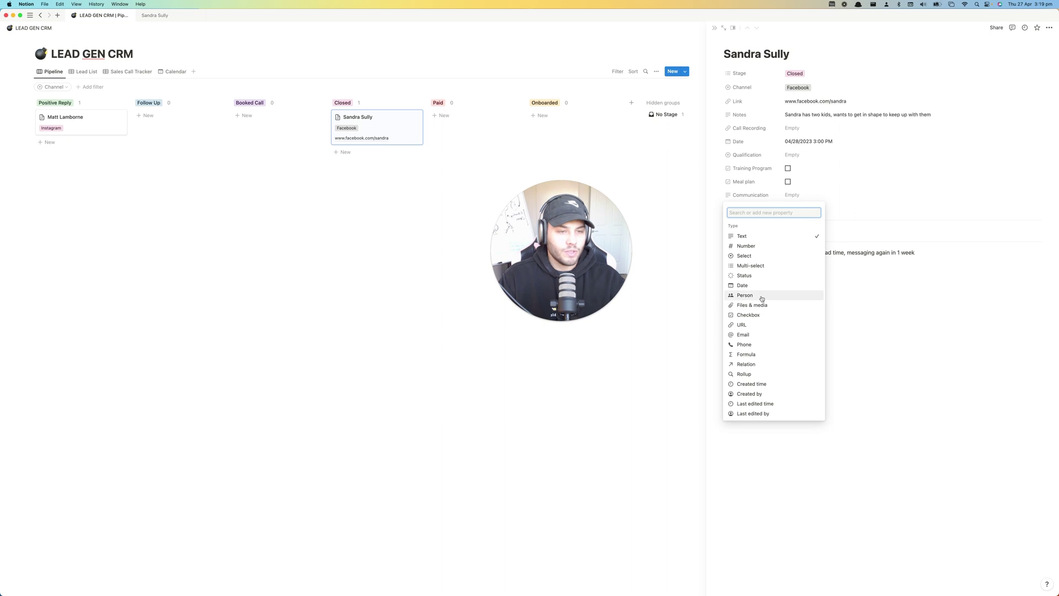
left_click(755, 314)
left_click(783, 287)
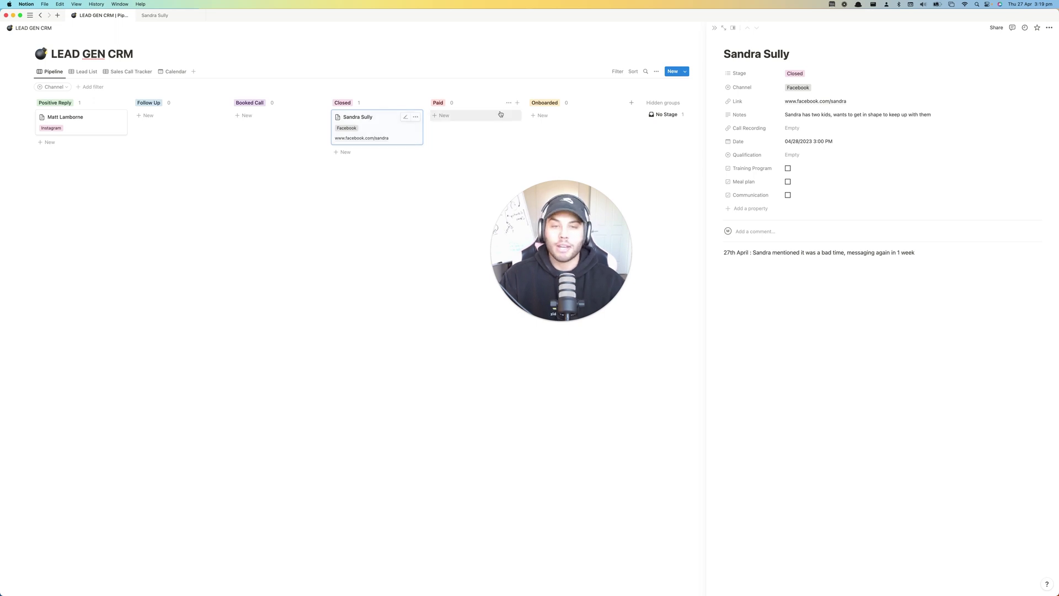
- Drag the Facebook lead's card from Closed through Paid into the Onboarded column
left_click_drag(557, 233, 515, 214)
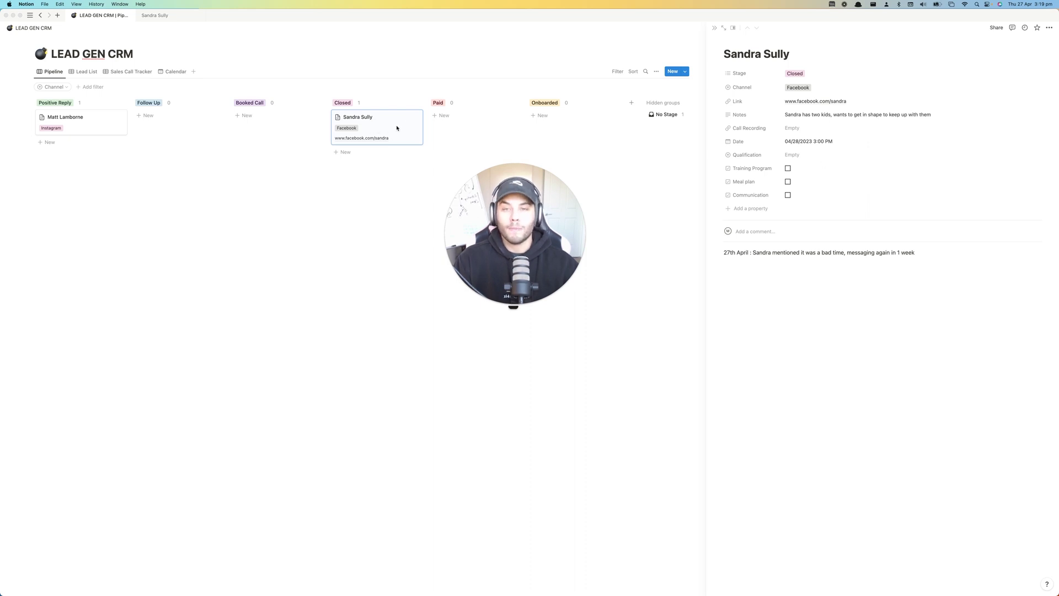
left_click_drag(374, 121, 473, 119)
left_click_drag(498, 204, 326, 167)
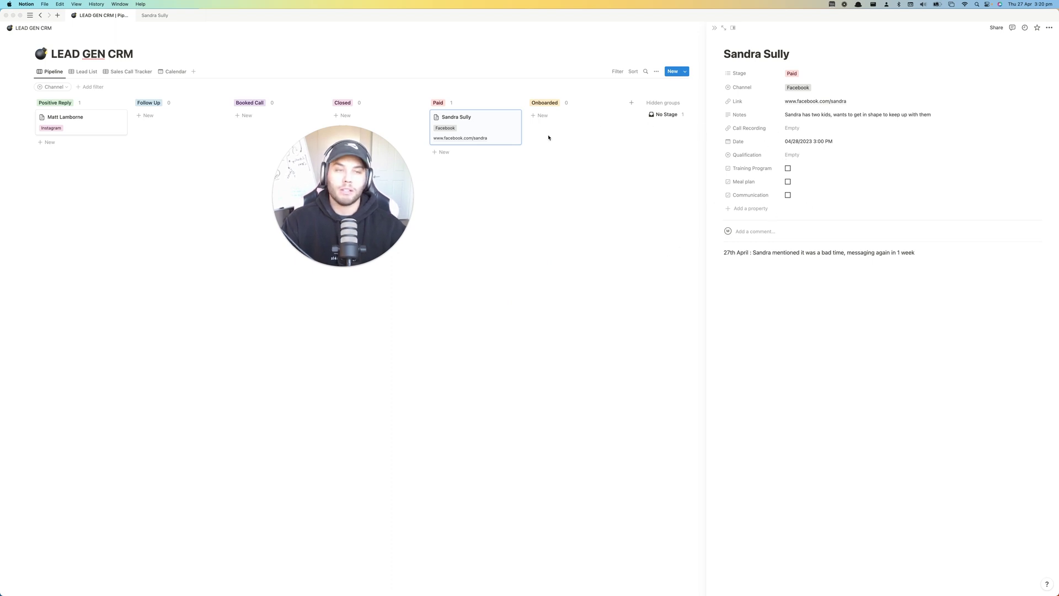
left_click_drag(479, 125, 591, 120)
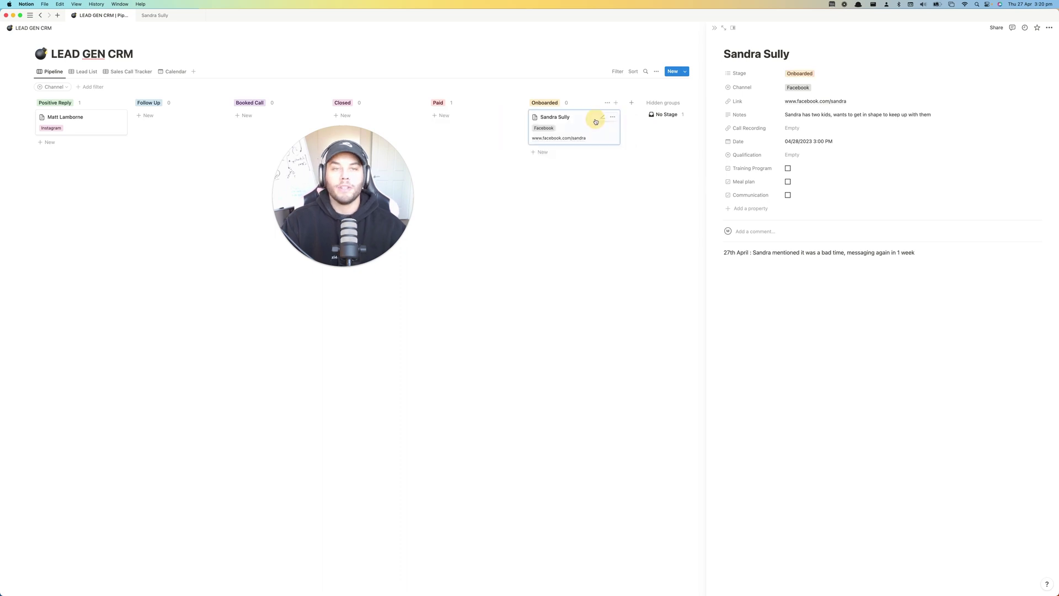
left_click_drag(363, 169, 517, 172)
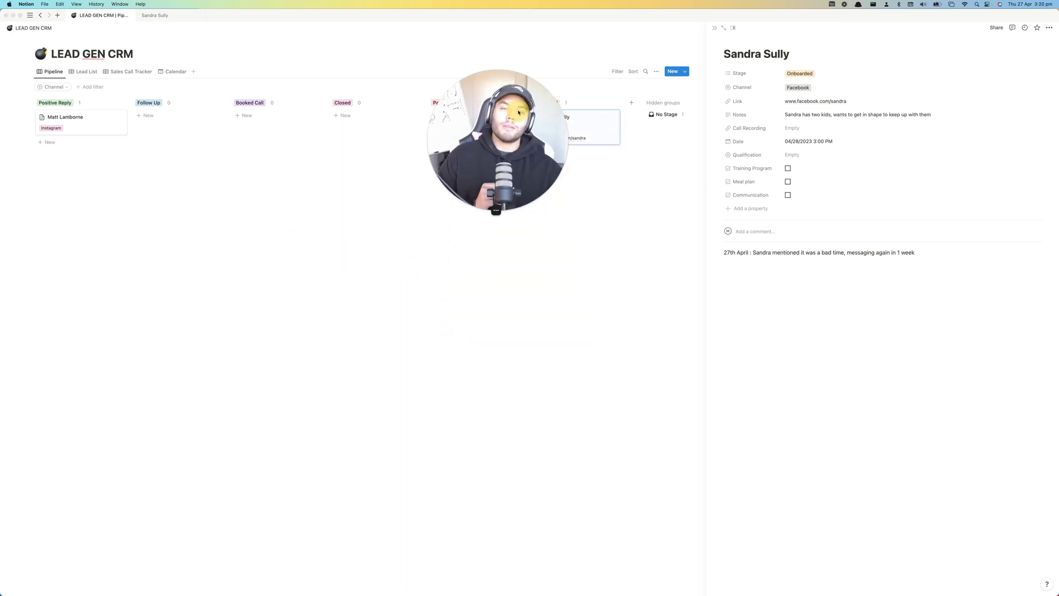